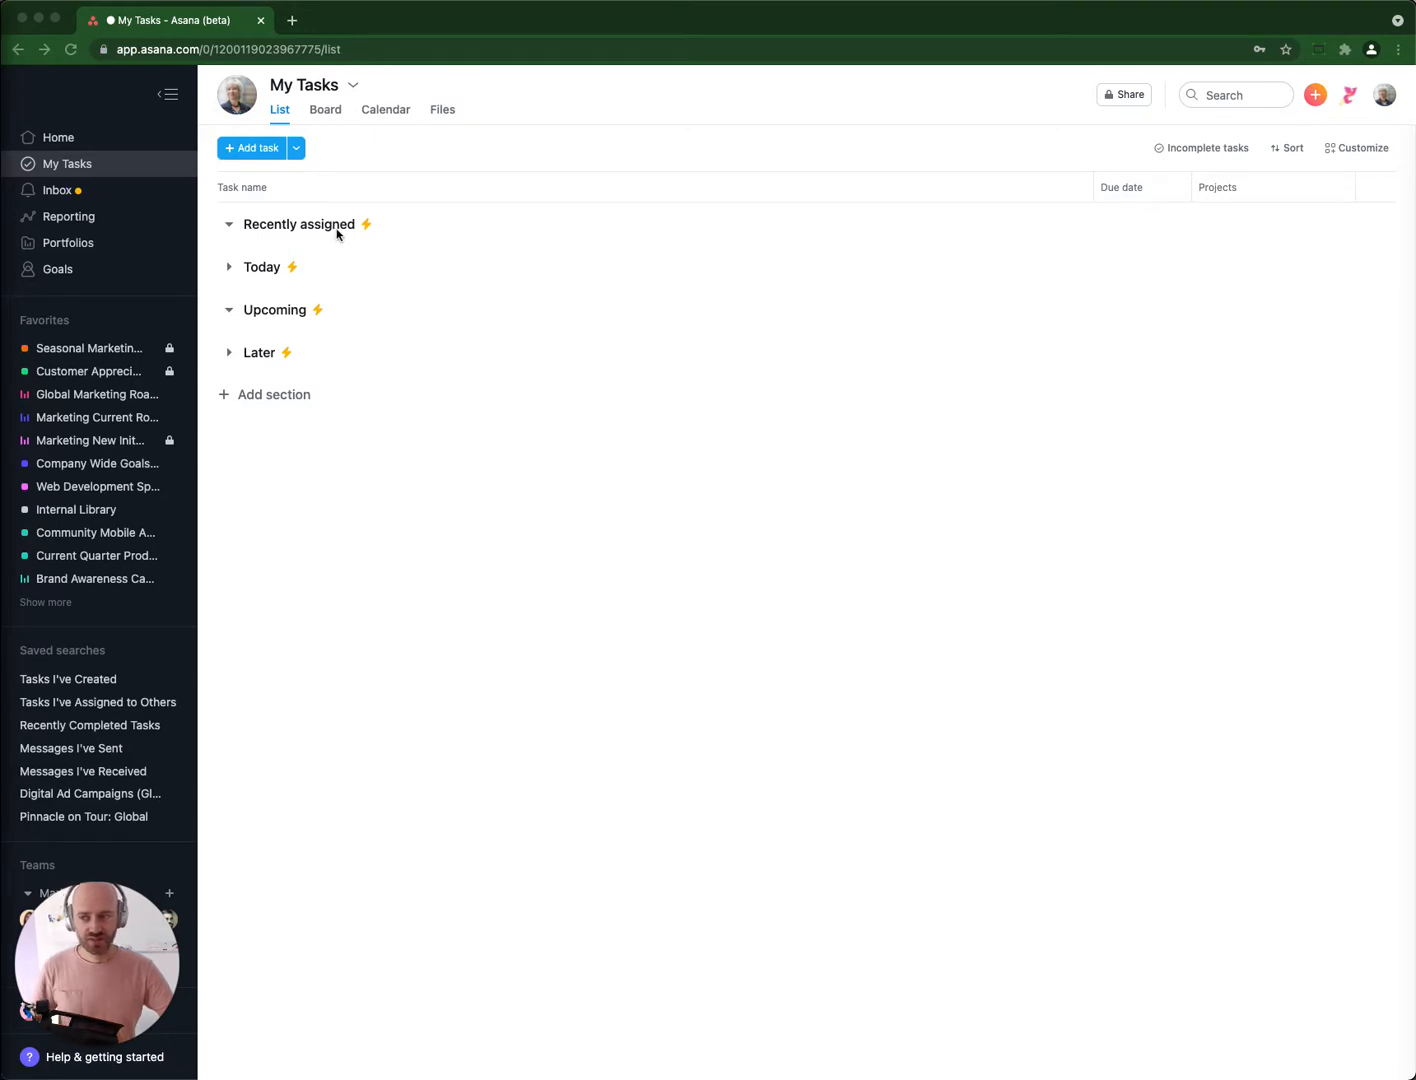
# Rename the Today section as "🔥Top priority", with the fire emoji in front of the text.
pyautogui.click(266, 272)
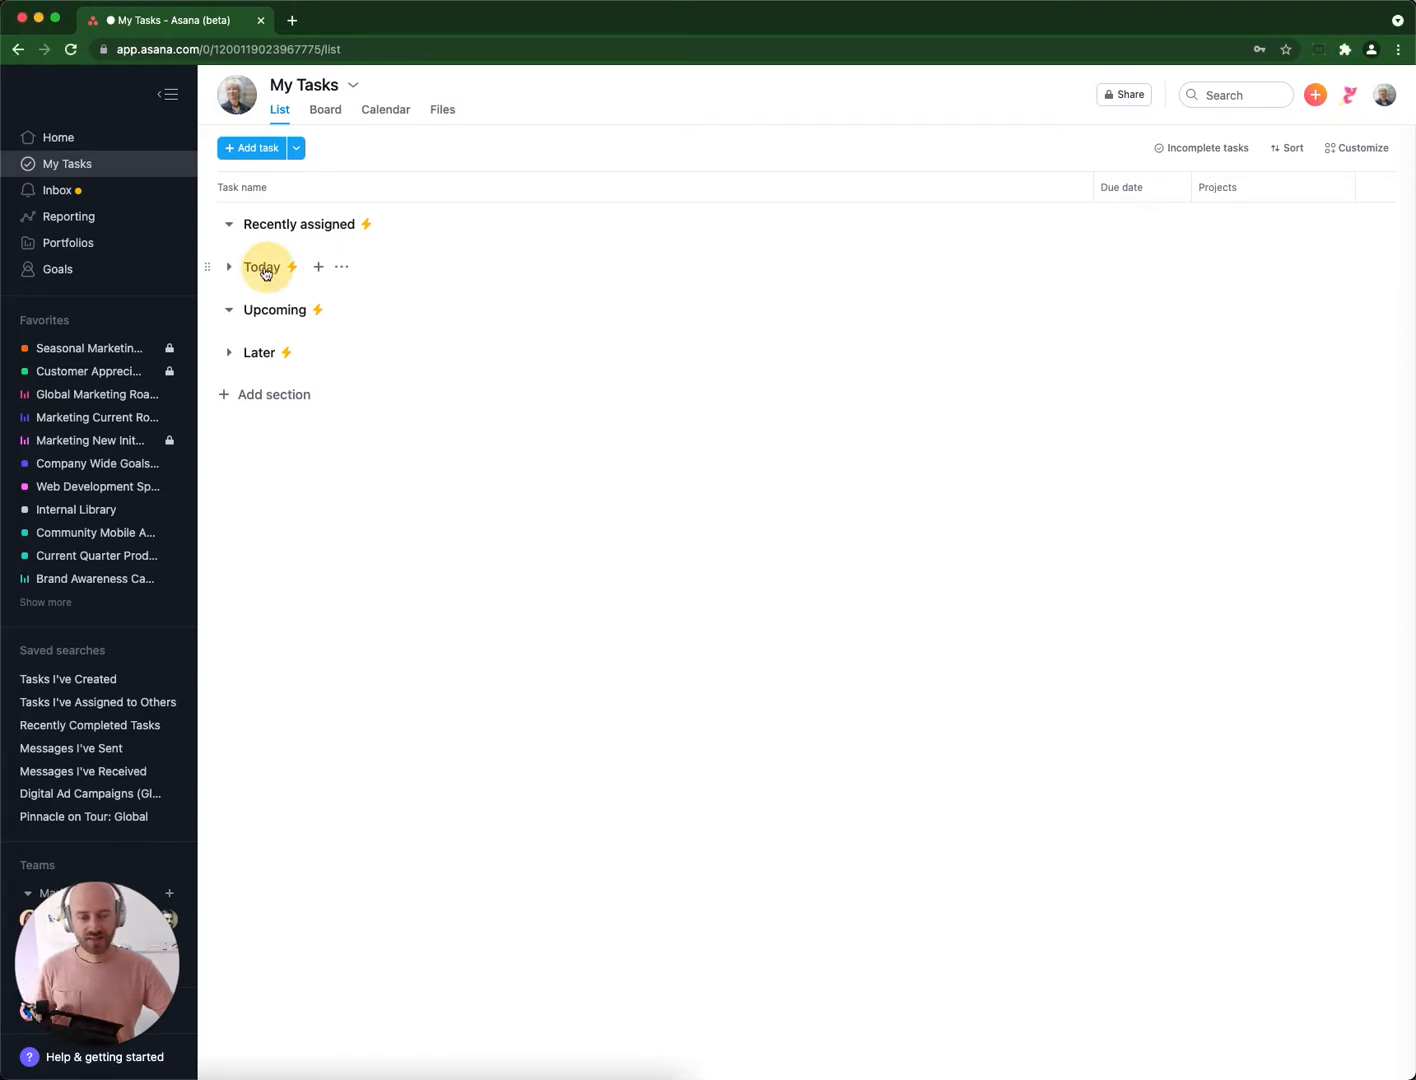
pyautogui.click(266, 276)
pyautogui.doubleClick(266, 270)
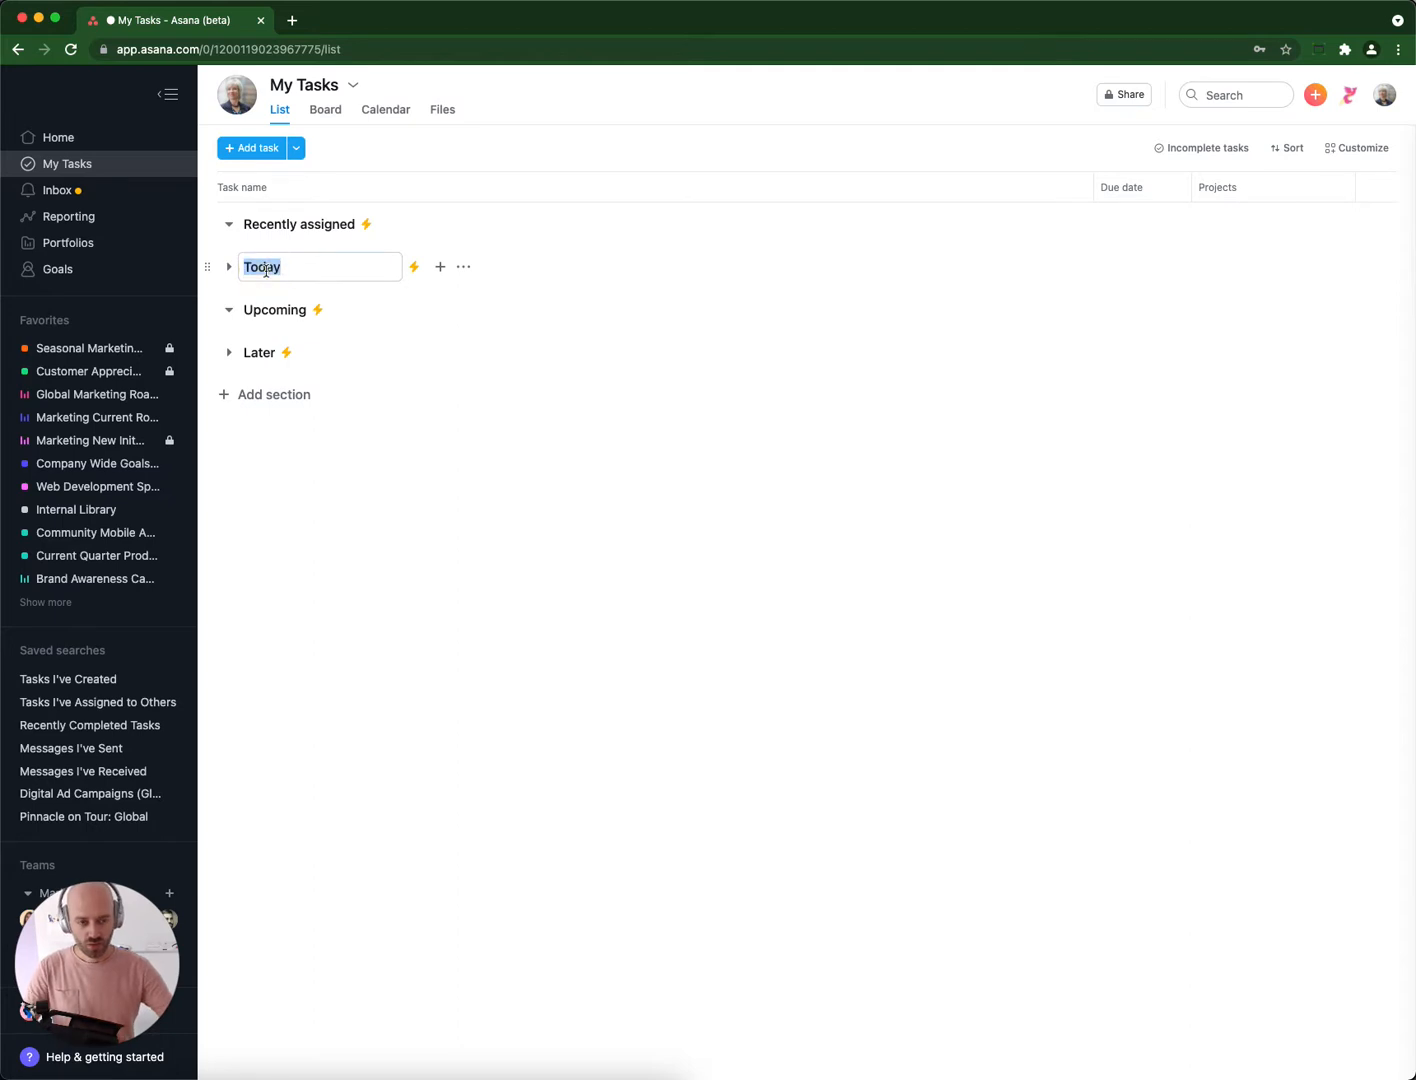
pyautogui.write('Top priority')
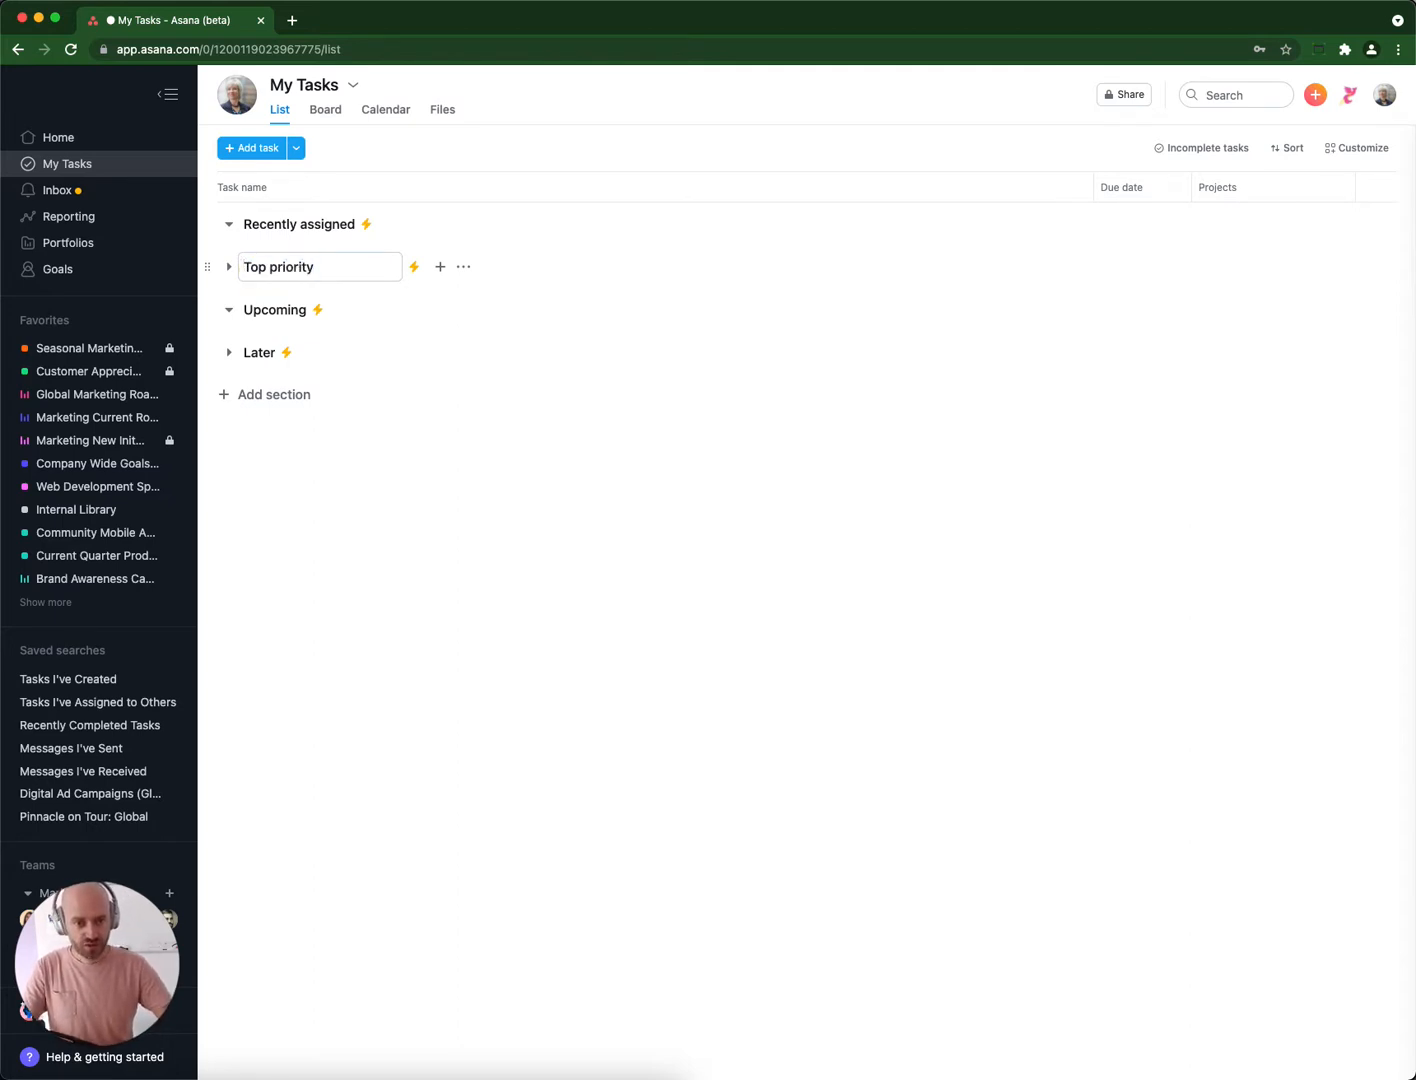
pyautogui.press('ctrl+super+space')
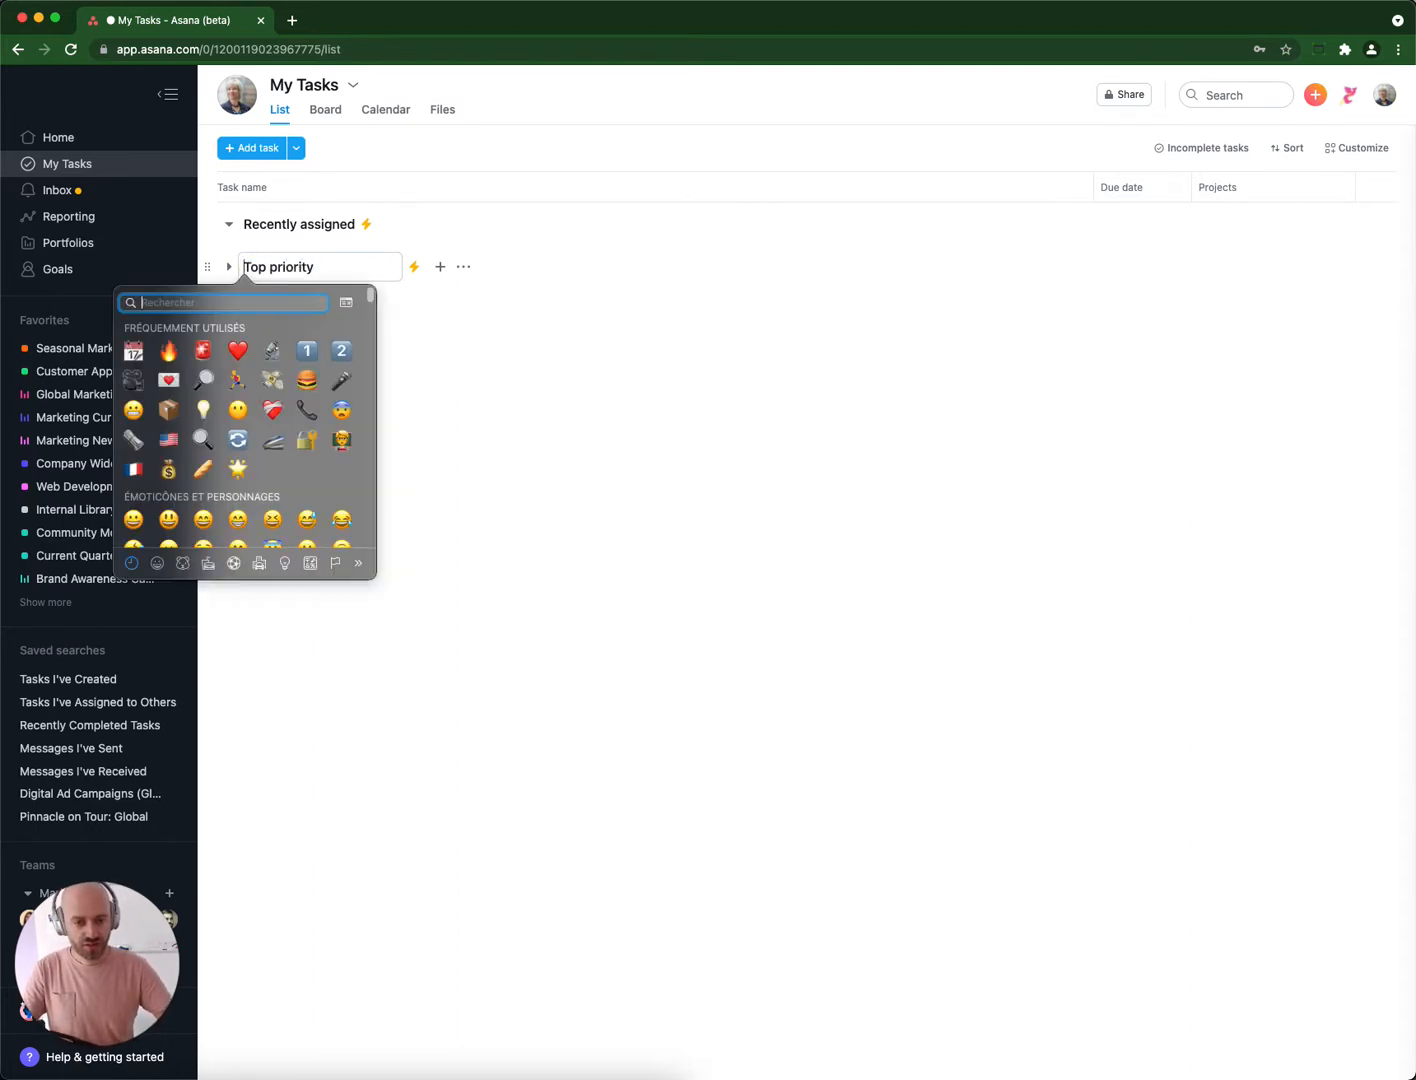
pyautogui.press('Down')
pyautogui.press('Right')
pyautogui.press('Return')
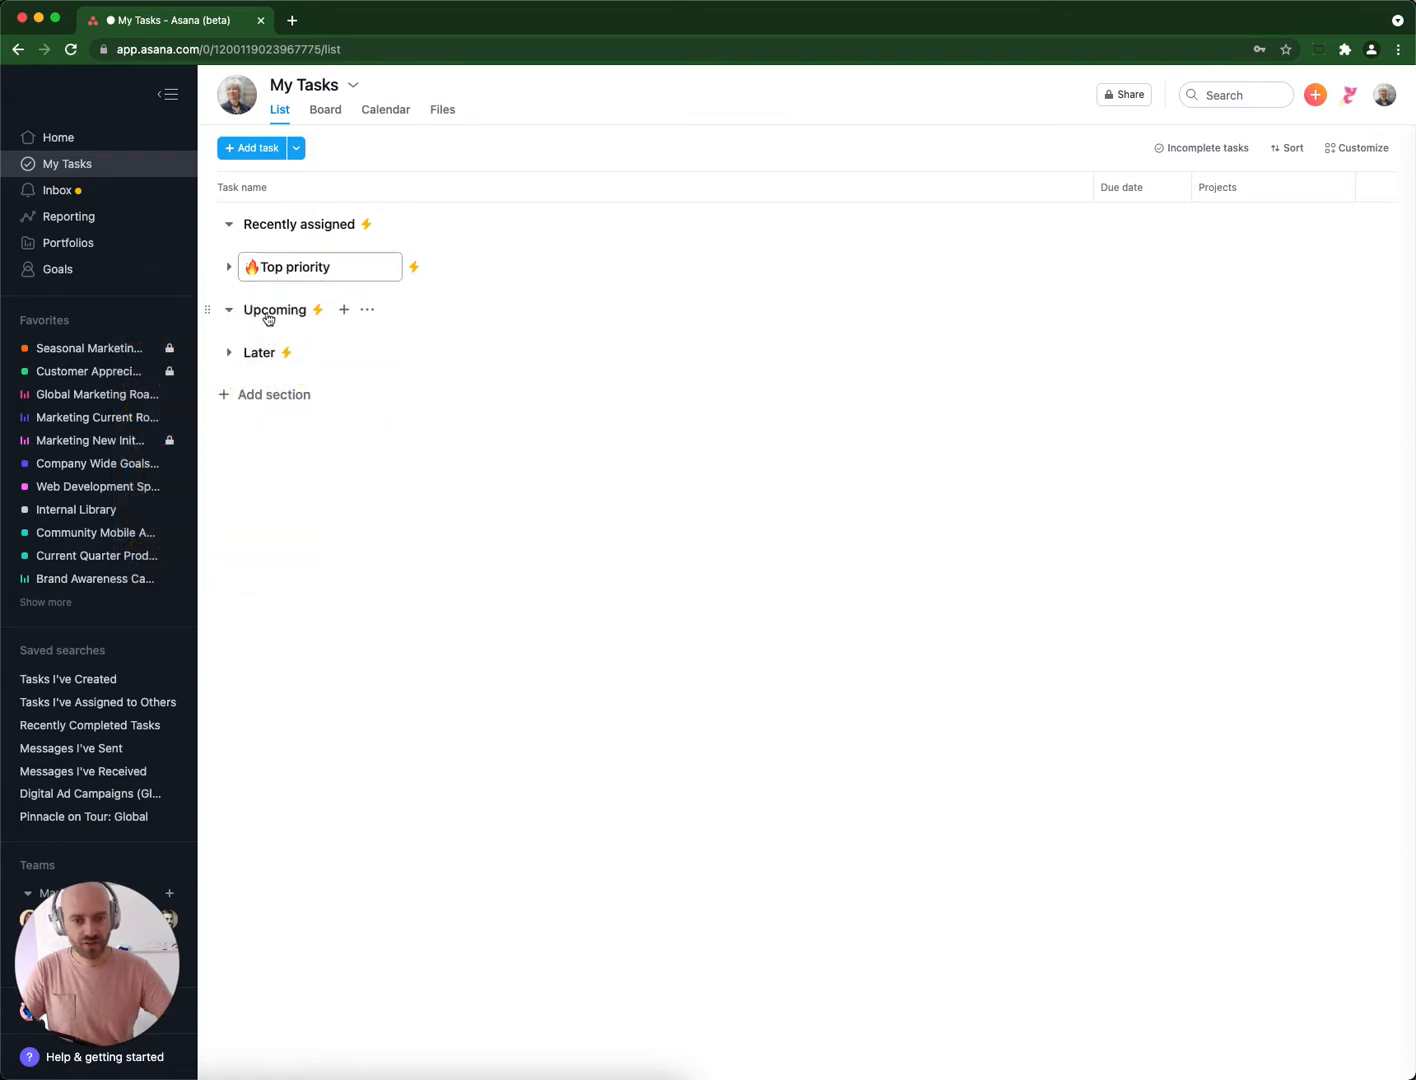
# Rename the Upcoming section as "Important" and add a section named "Secondary" directly above Later.
pyautogui.doubleClick(272, 313)
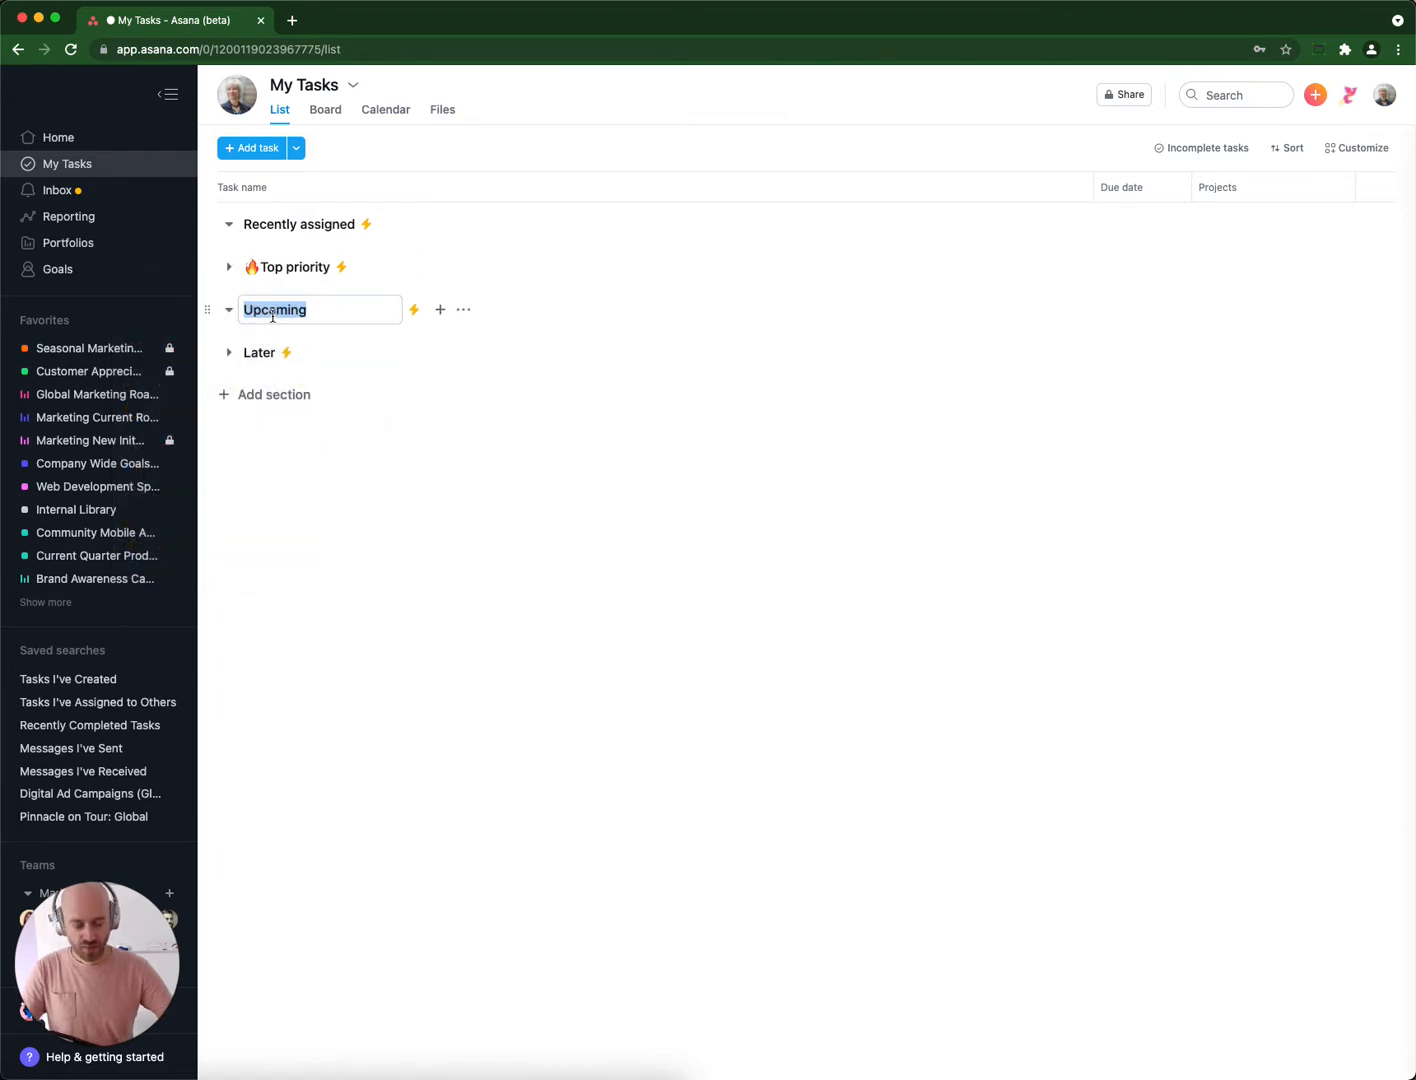
pyautogui.write('Important')
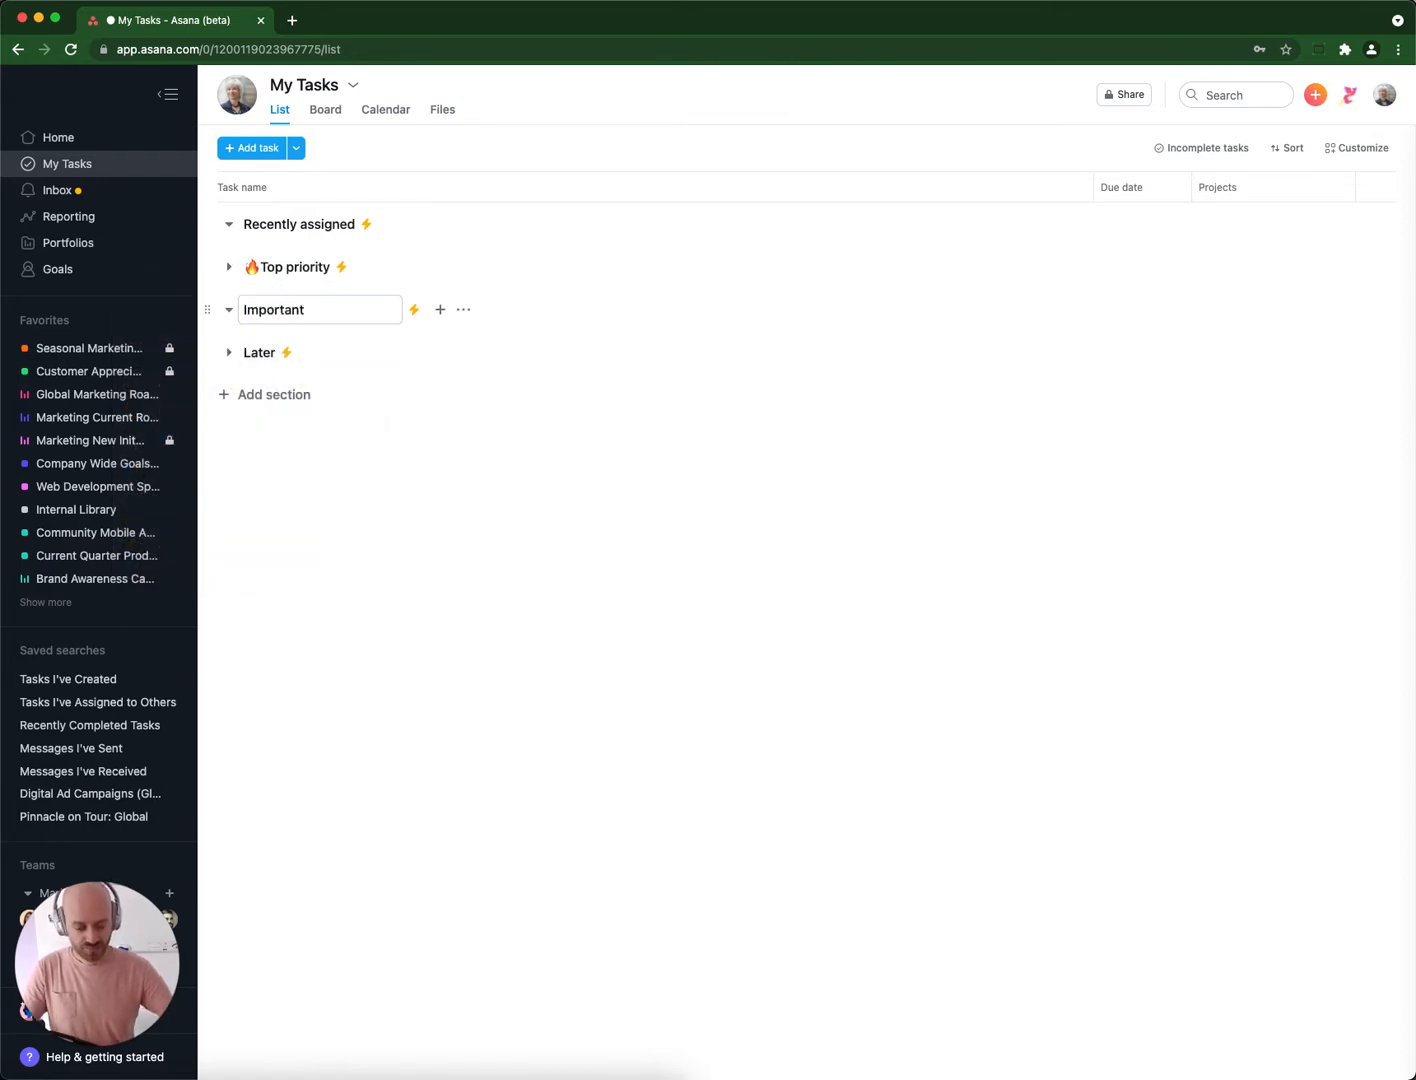
pyautogui.press('Return')
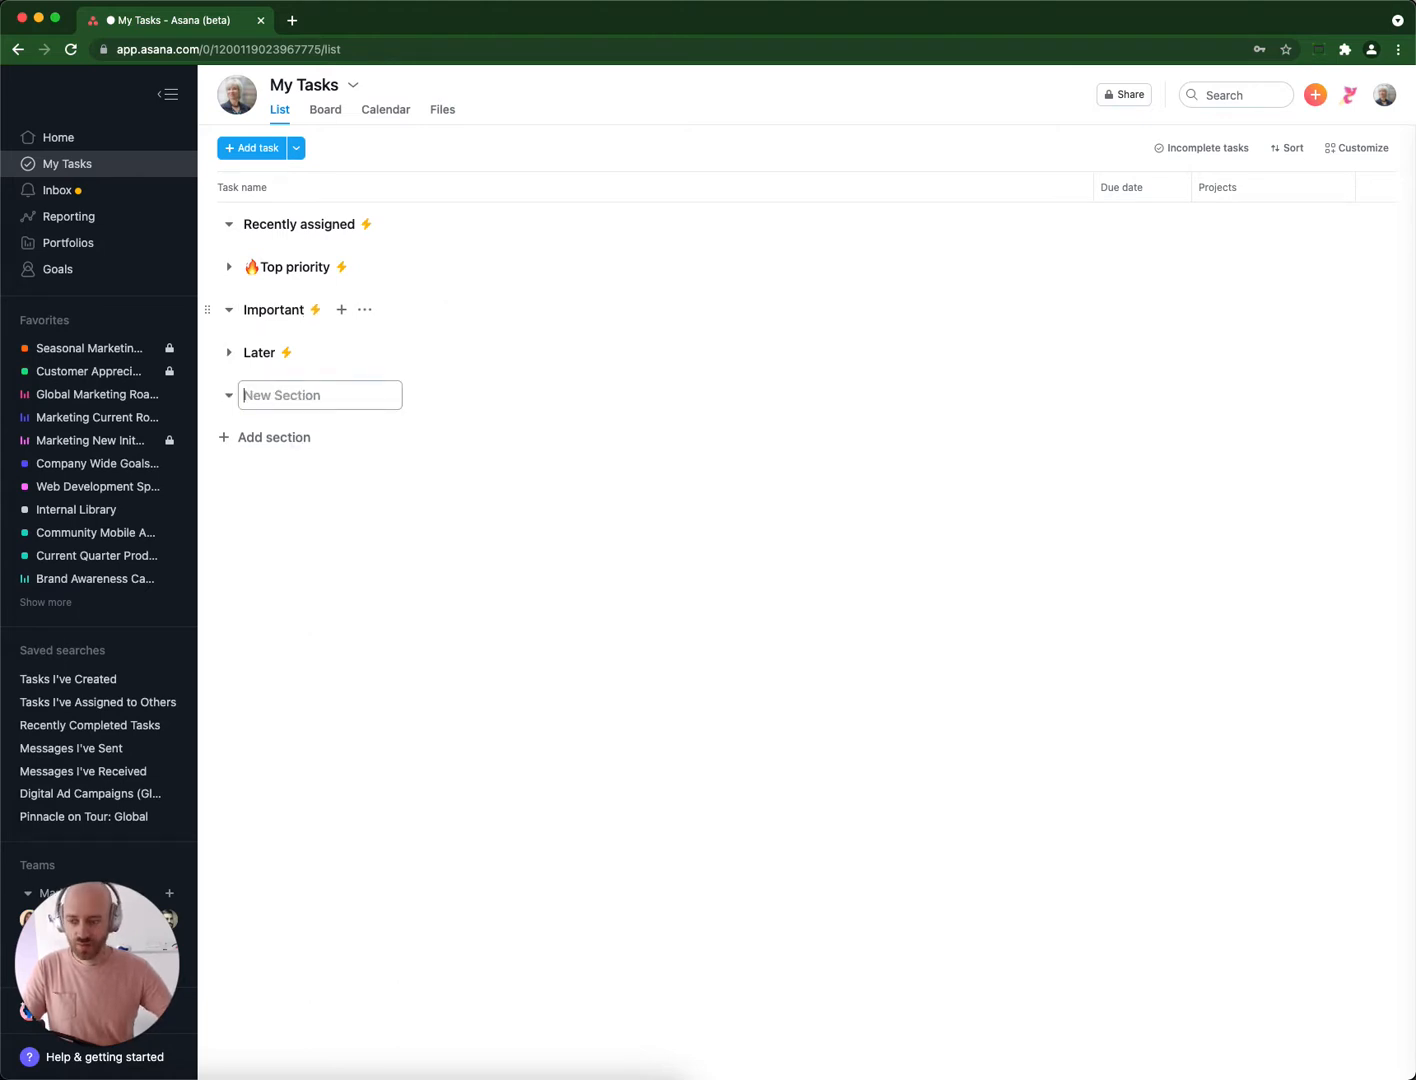
pyautogui.write('Secondary')
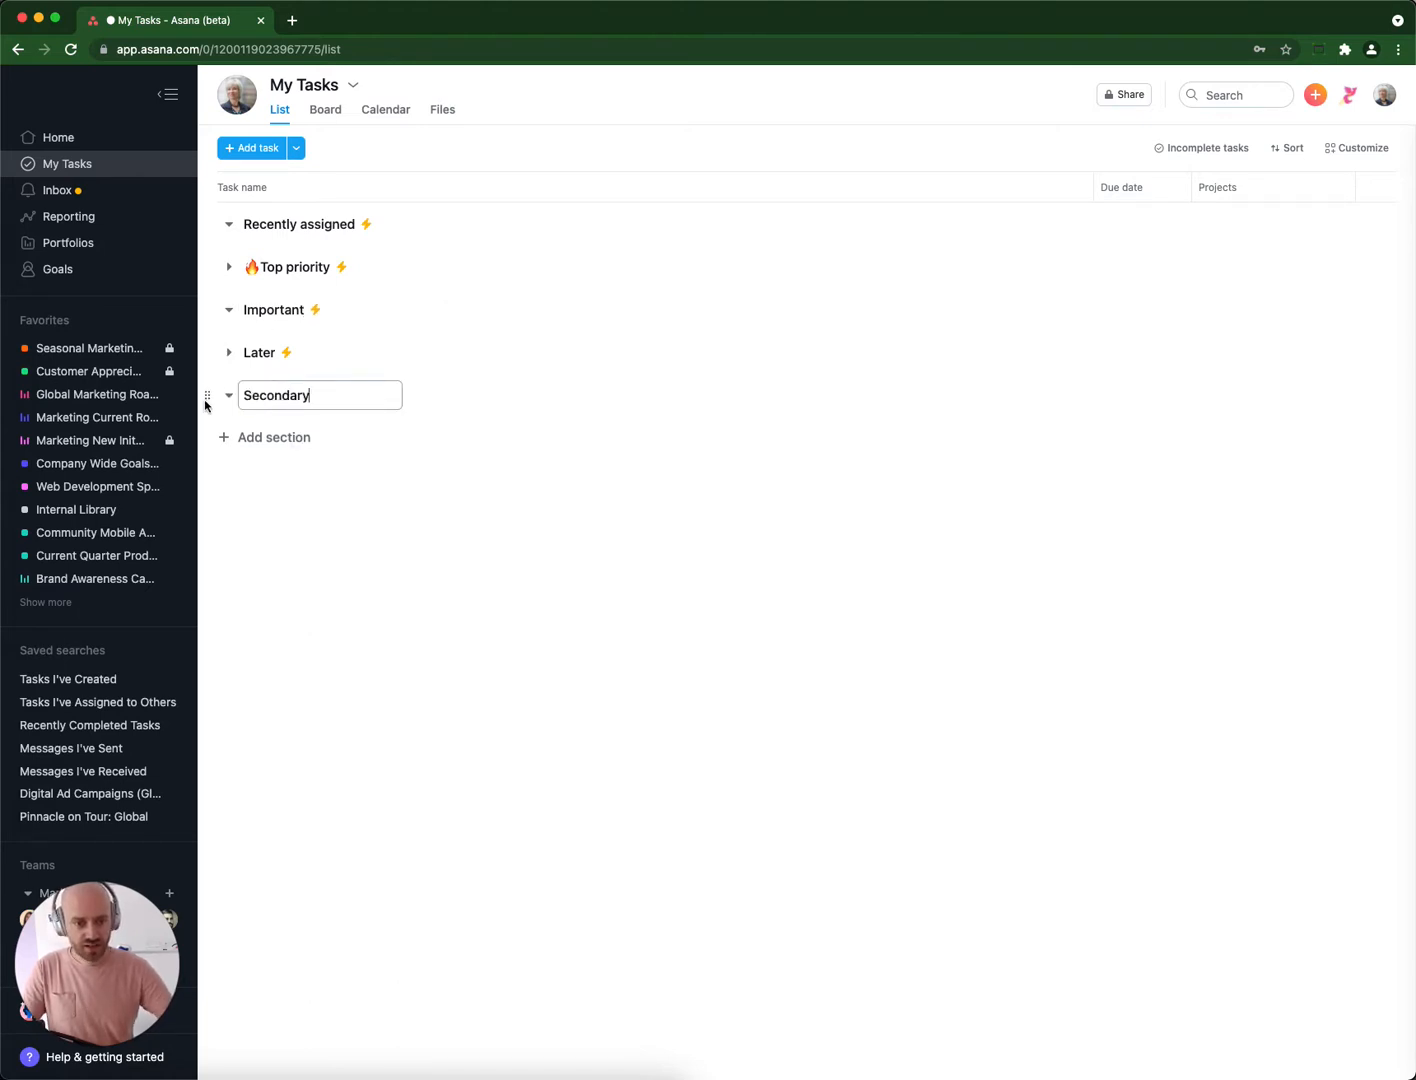
pyautogui.moveTo(207, 396); pyautogui.dragTo(209, 350)
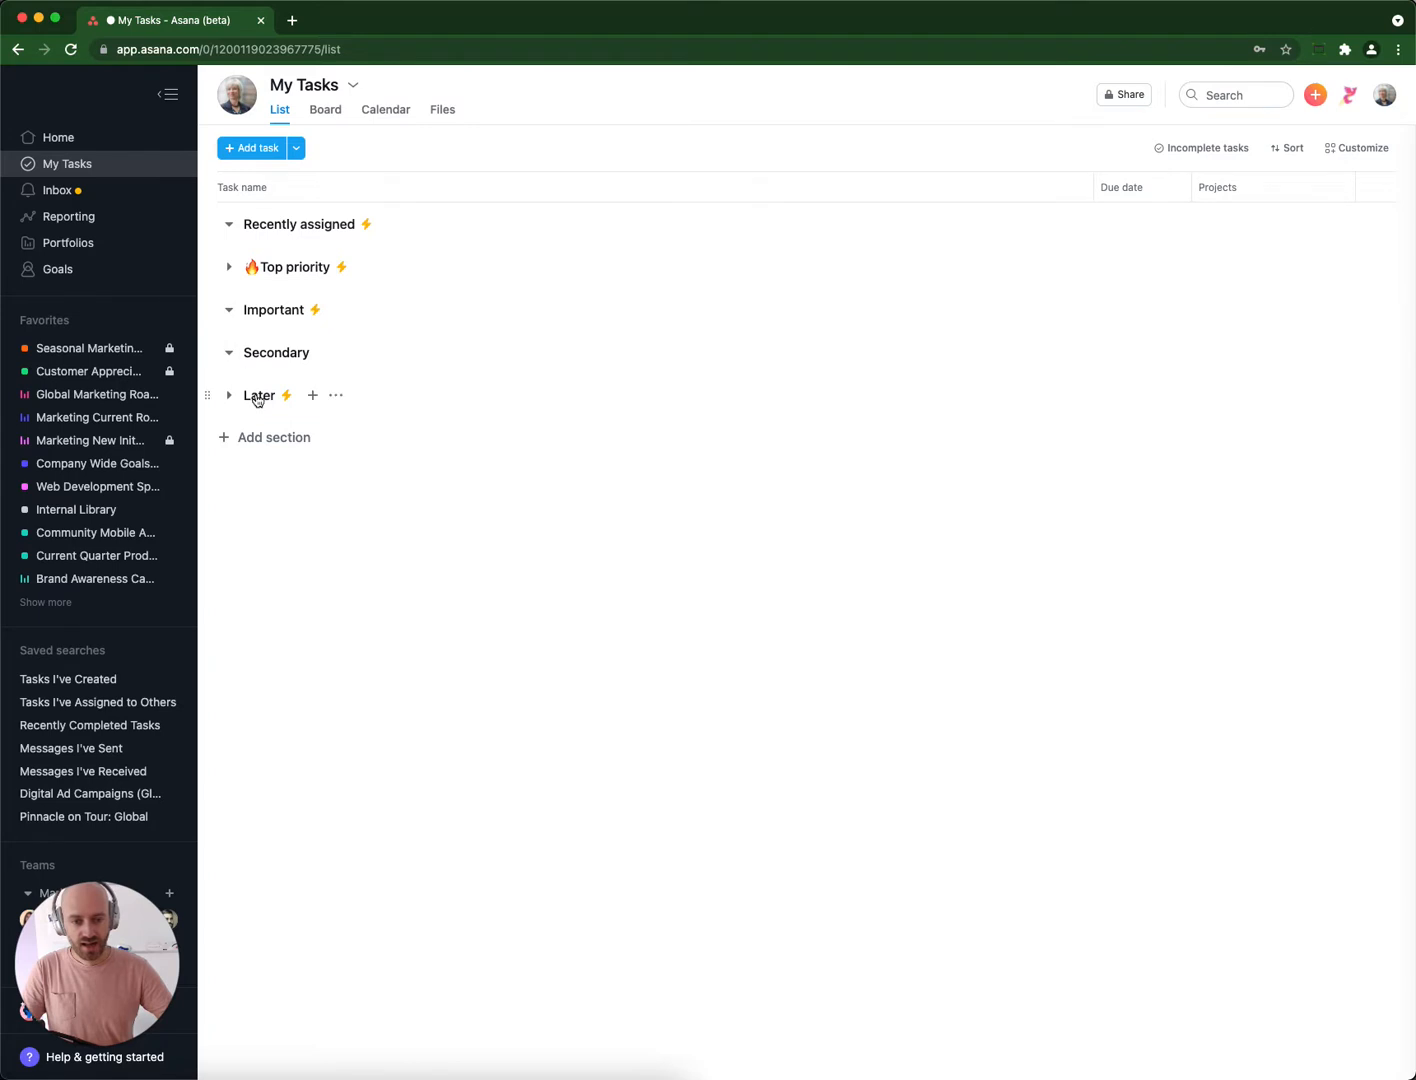
# Add a section named with the sleeping emoji 😴, found by searching "zz", and place it below Later.
pyautogui.click(259, 398)
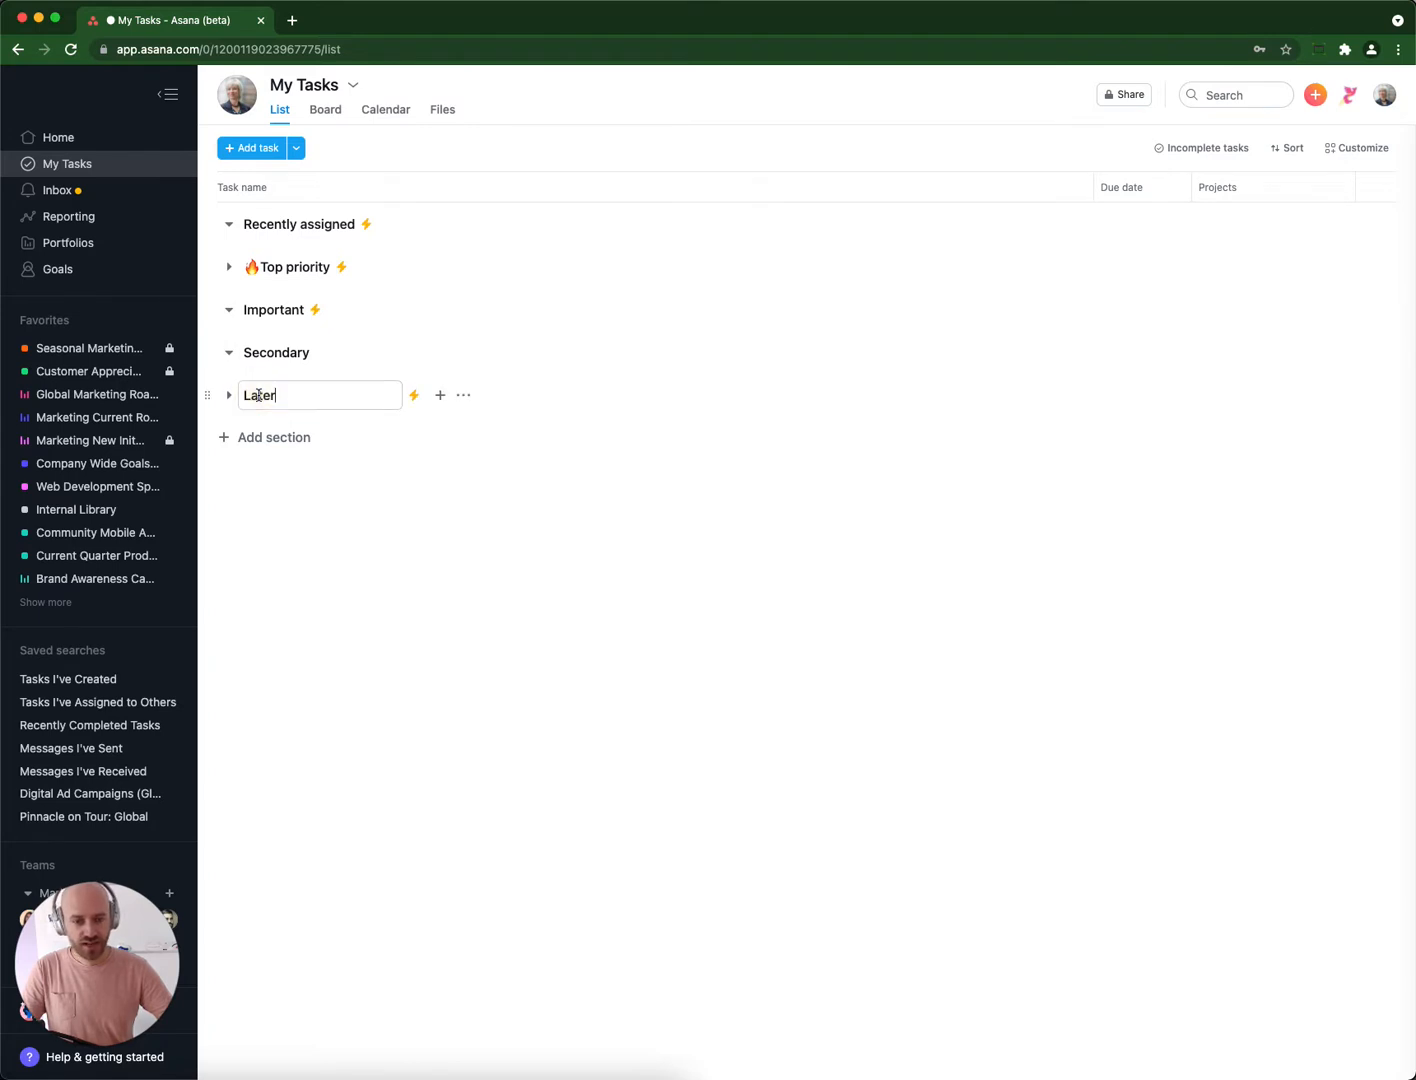
pyautogui.hotkey('Tab', 'n')
pyautogui.press('ctrl+super+space')
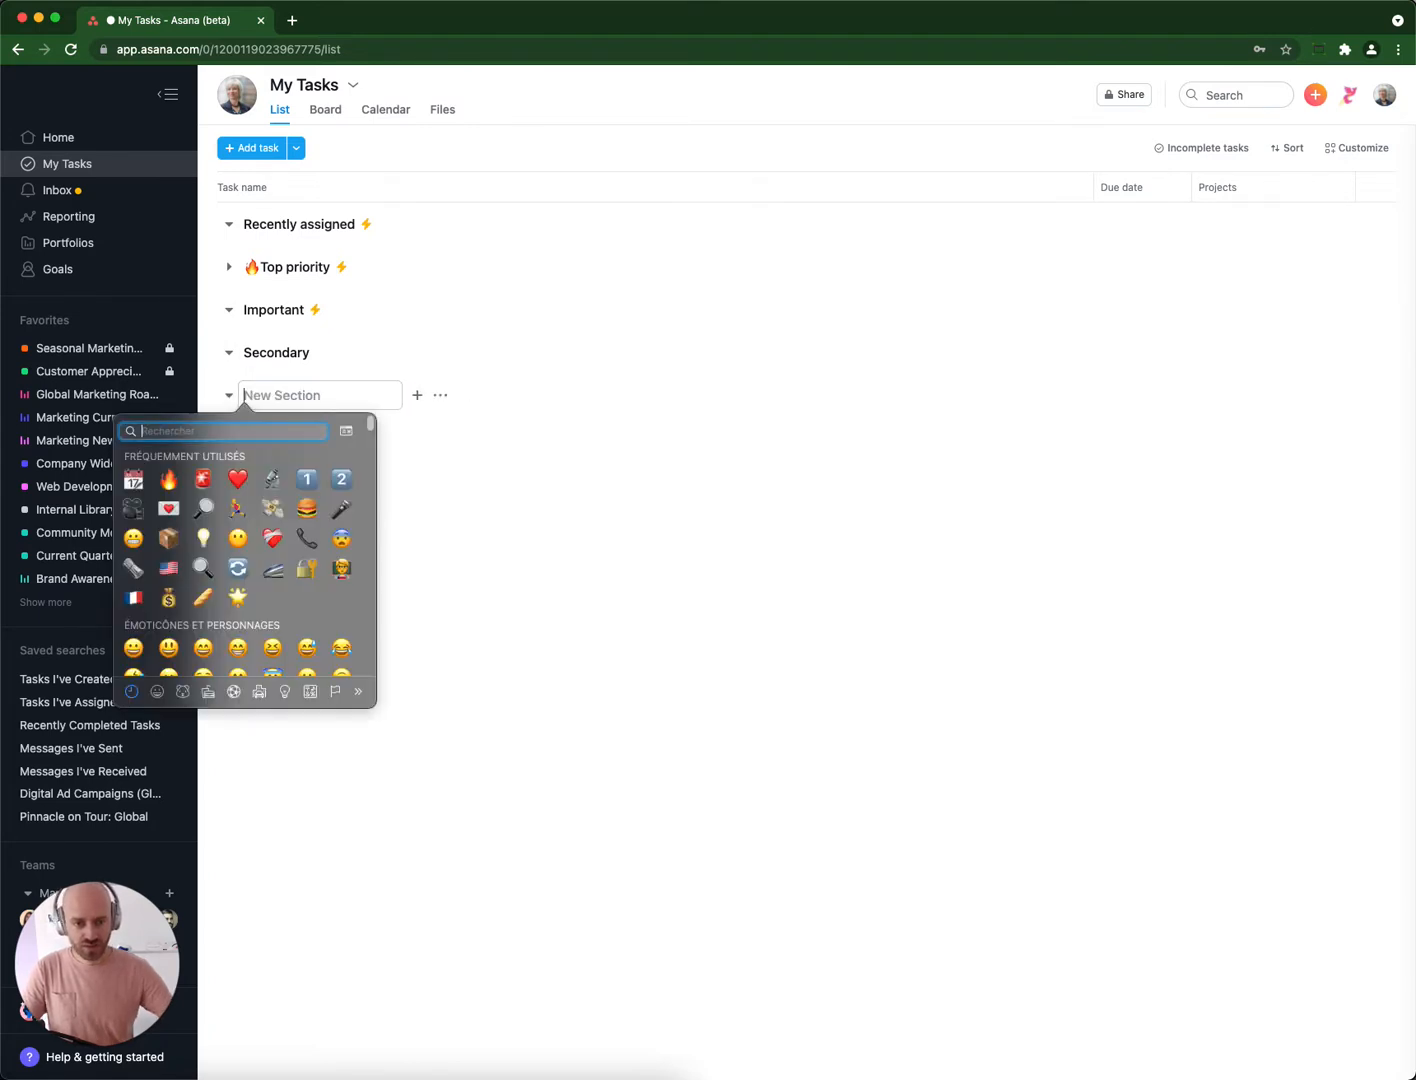
pyautogui.write('zz')
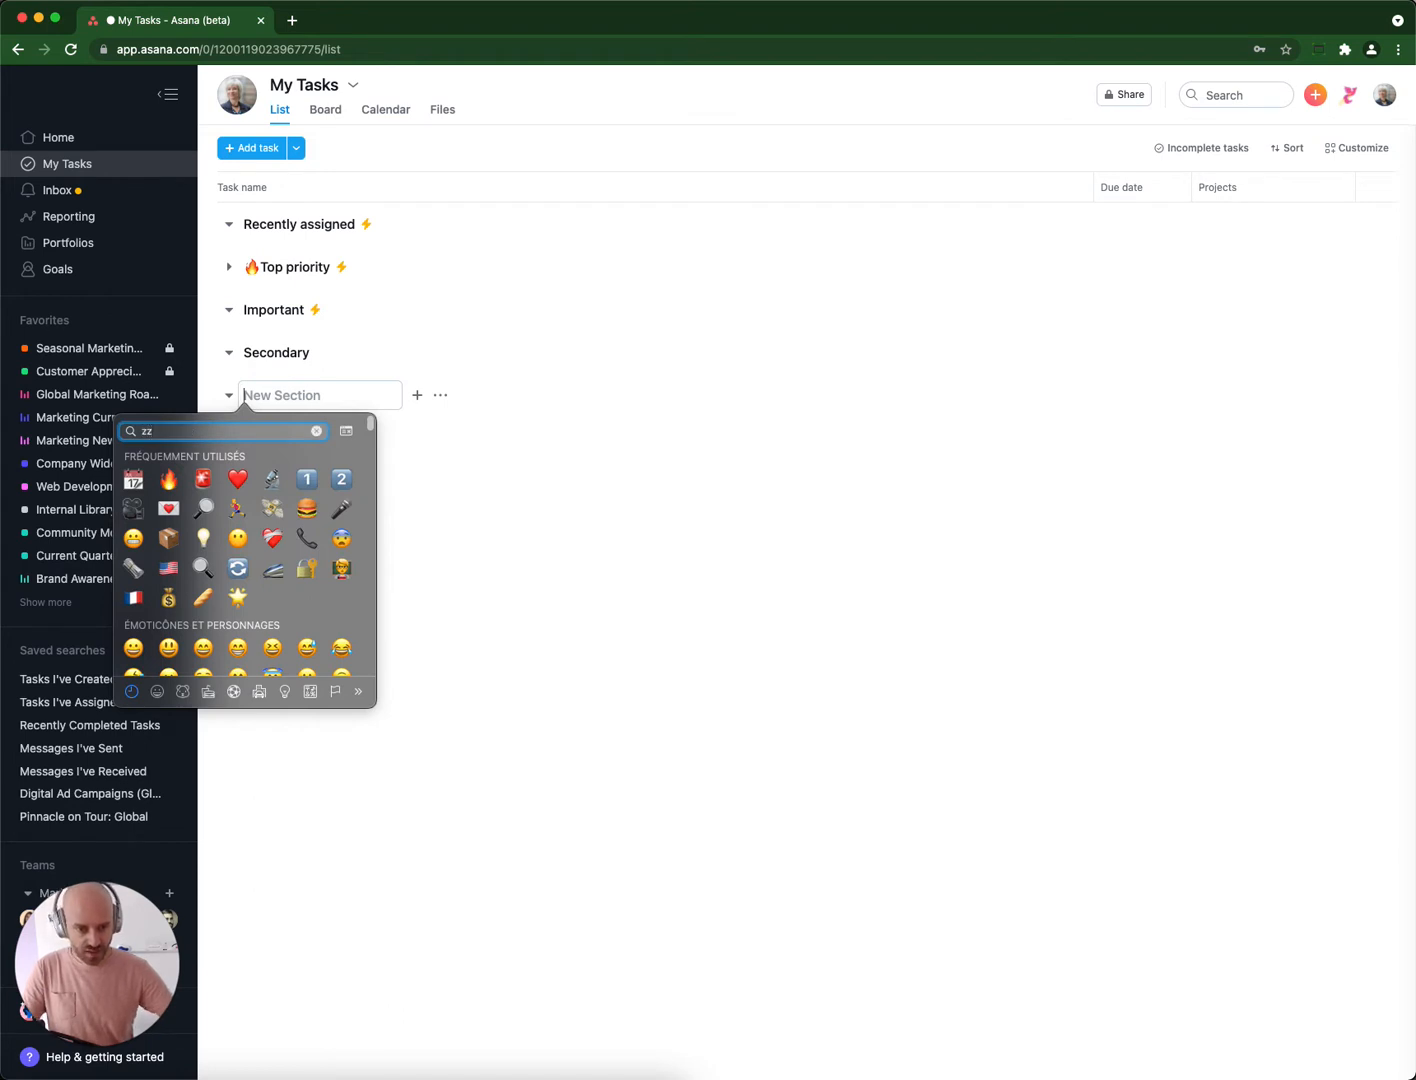
pyautogui.press('Return')
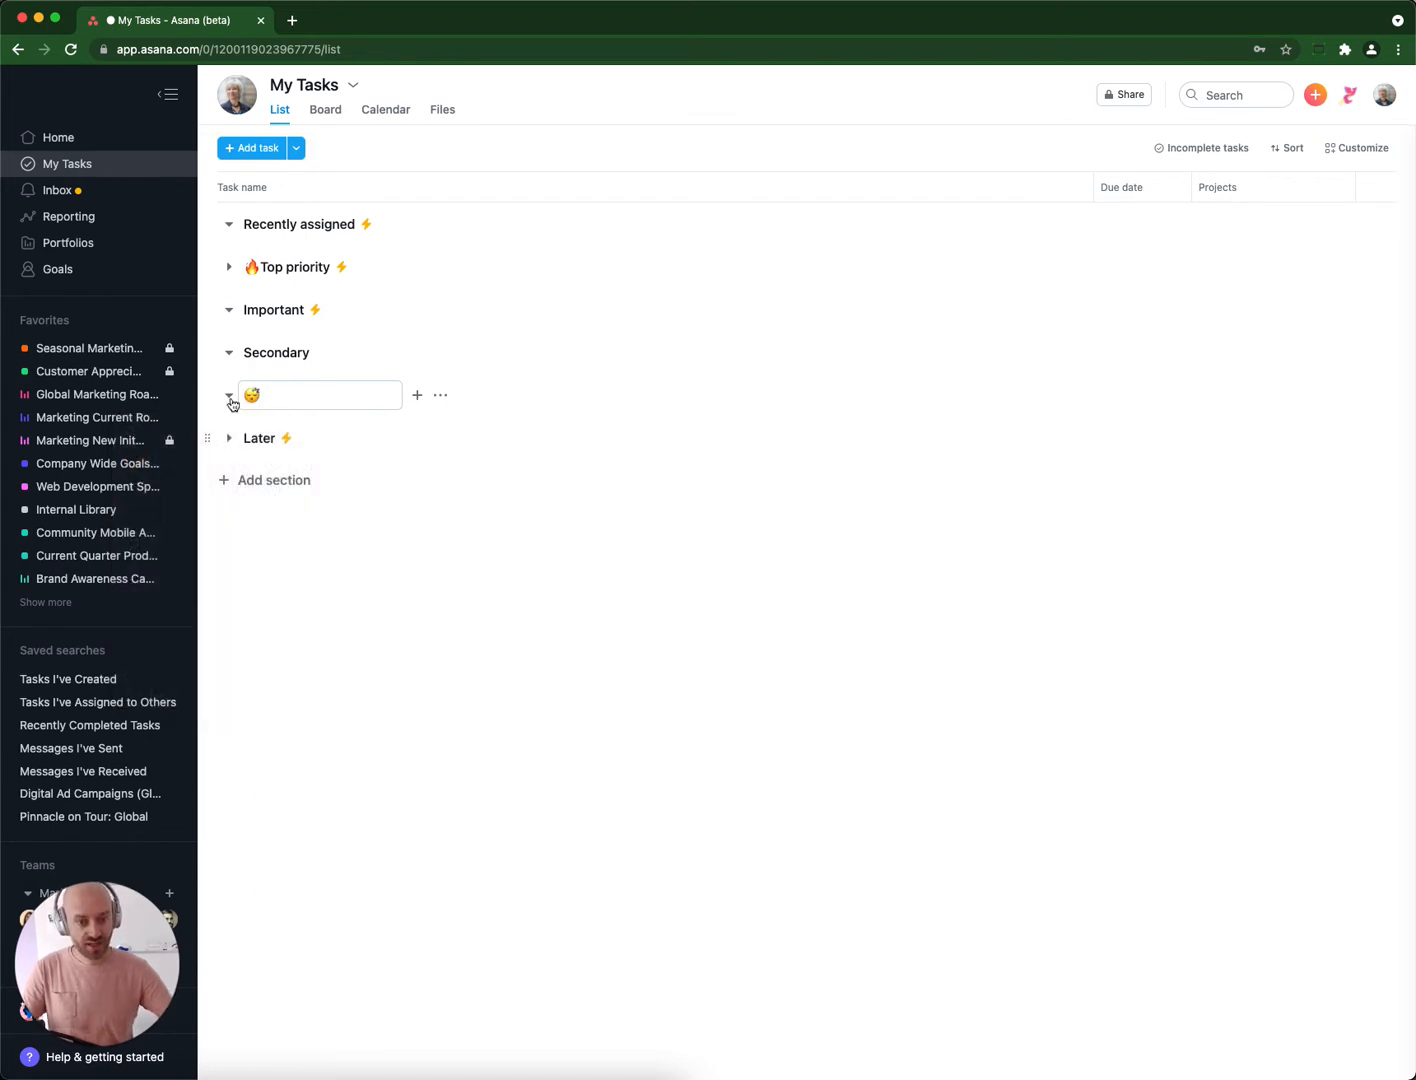
pyautogui.click(389, 499)
pyautogui.moveTo(214, 404); pyautogui.dragTo(210, 438)
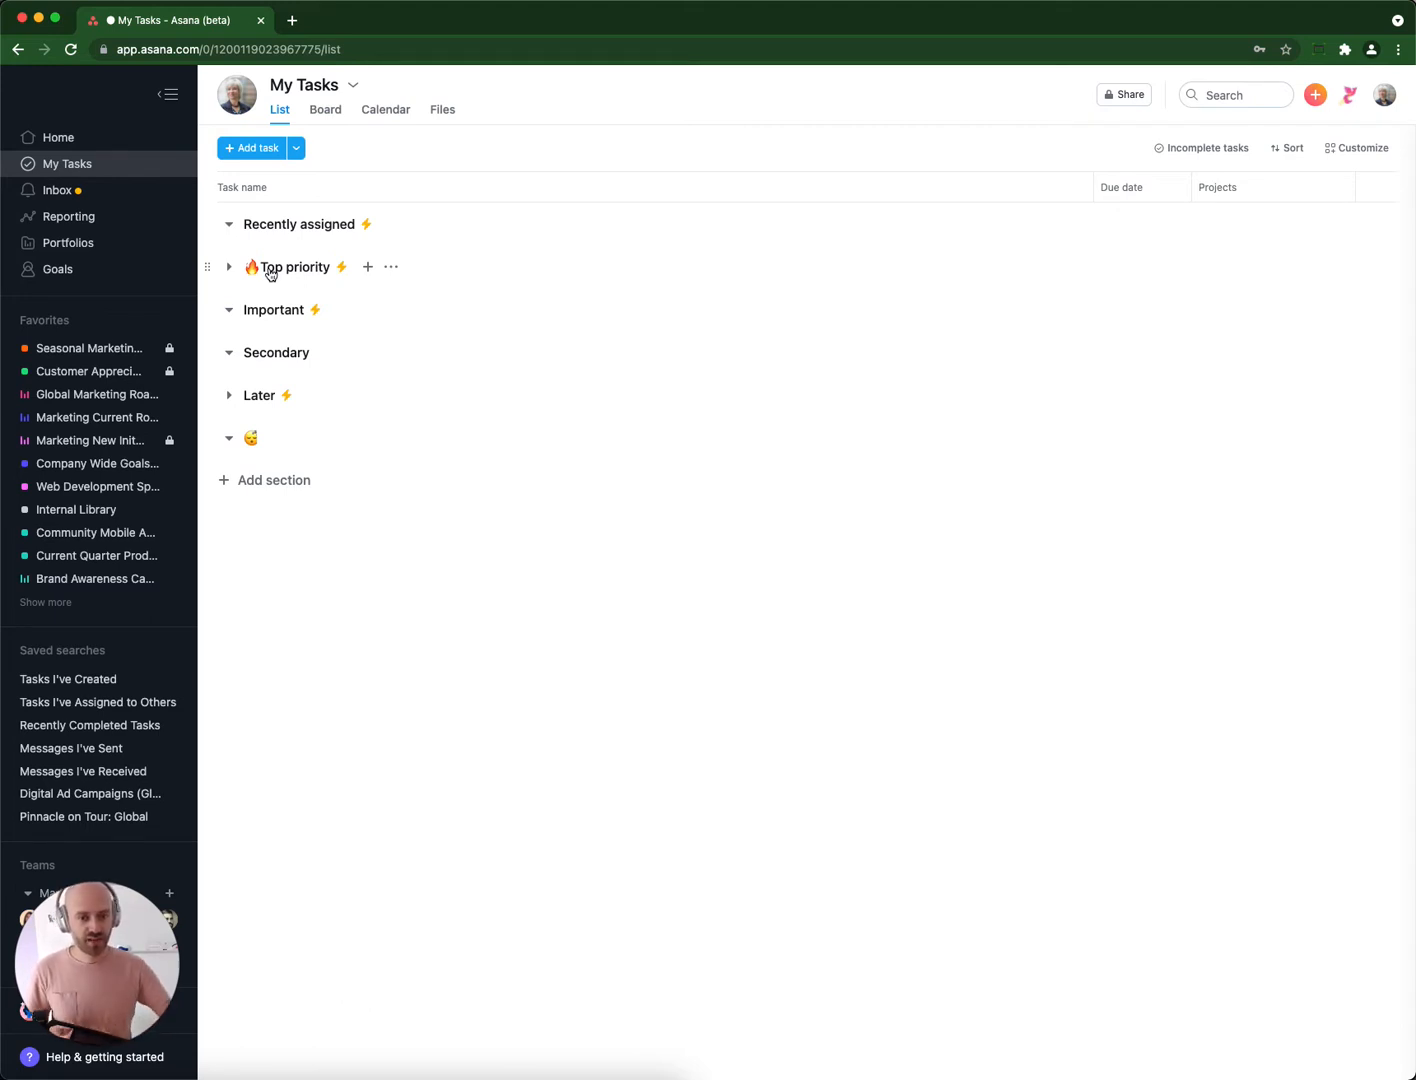
# Open the My Tasks customization options and examine the preset rule that moves tasks with an approaching due date to a certain section.
pyautogui.click(1363, 149)
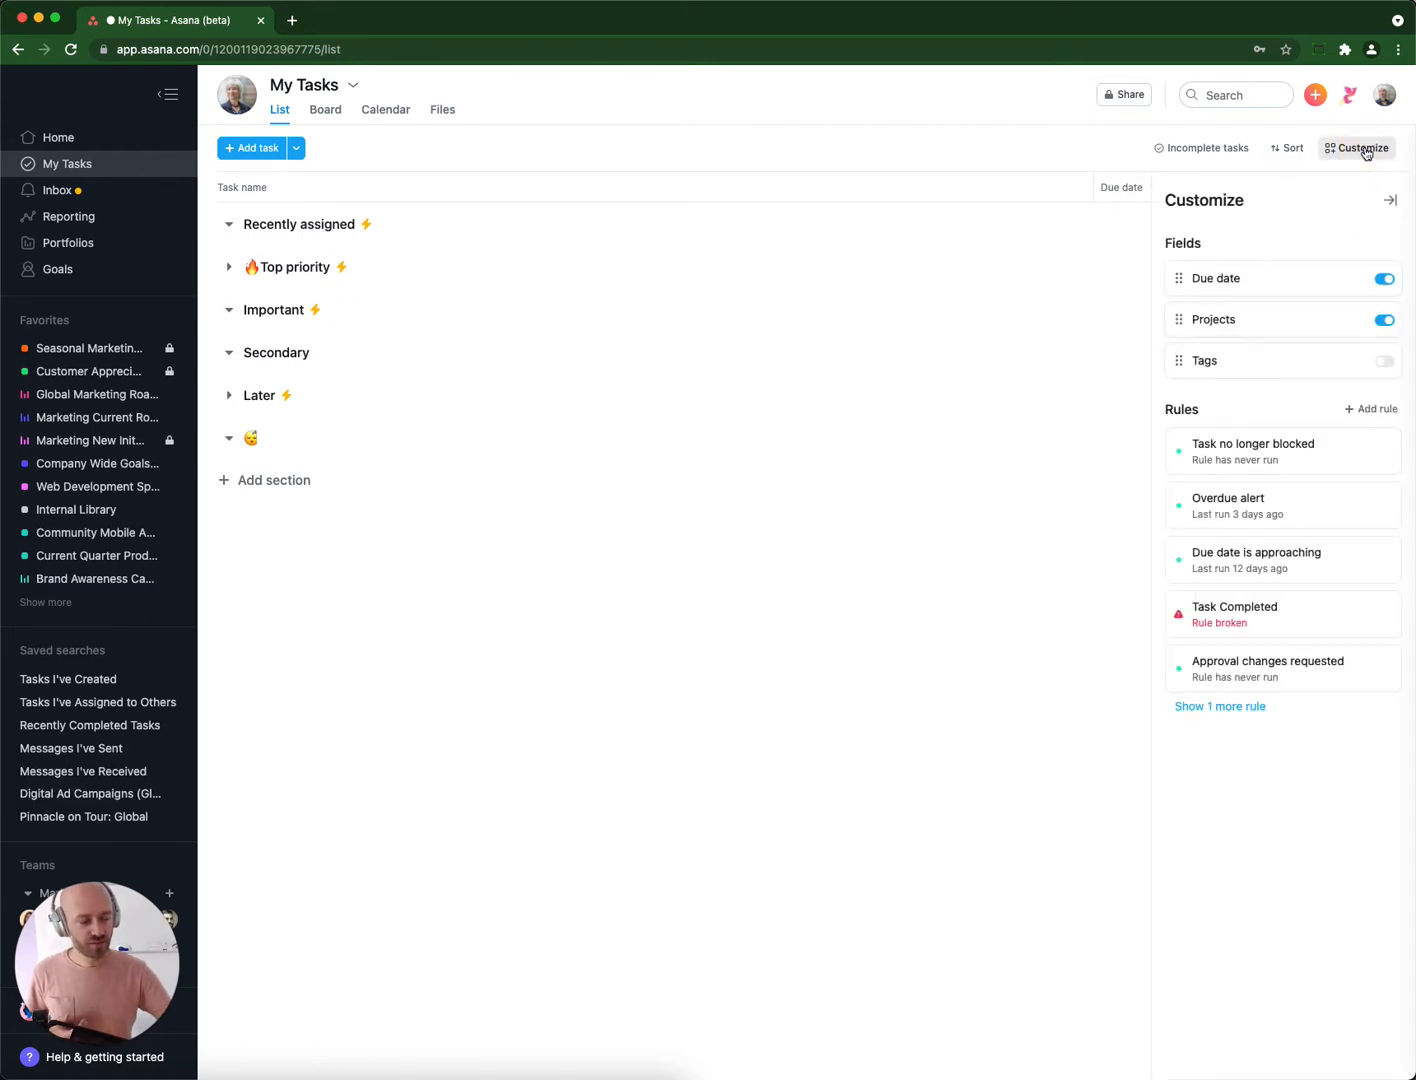
pyautogui.click(1370, 409)
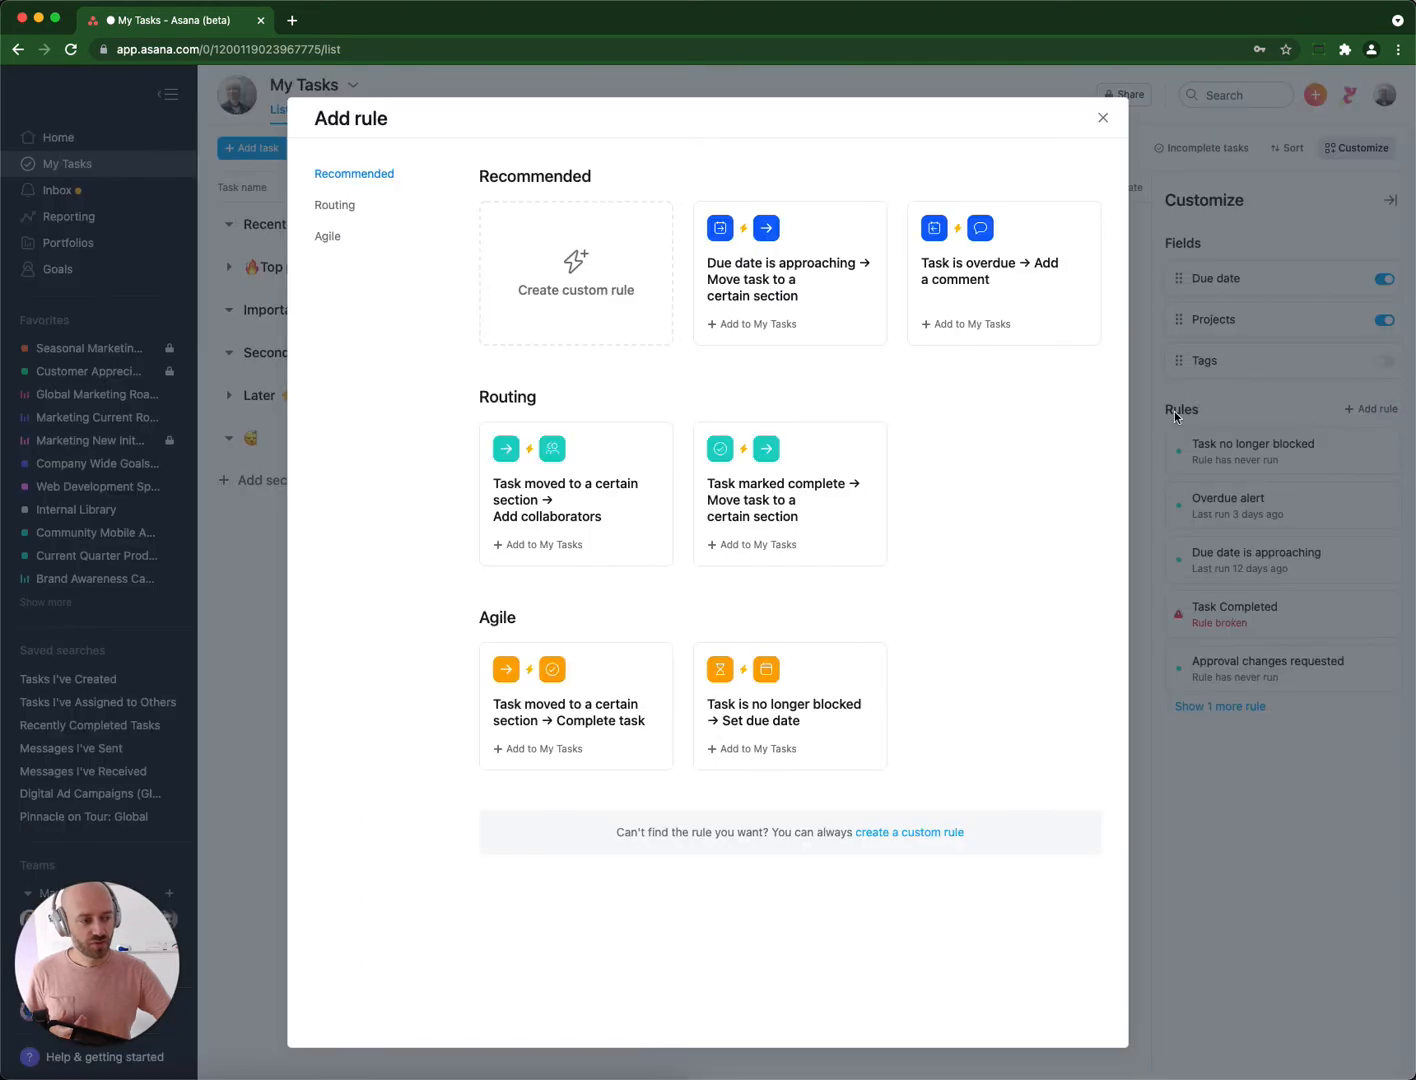
pyautogui.click(815, 308)
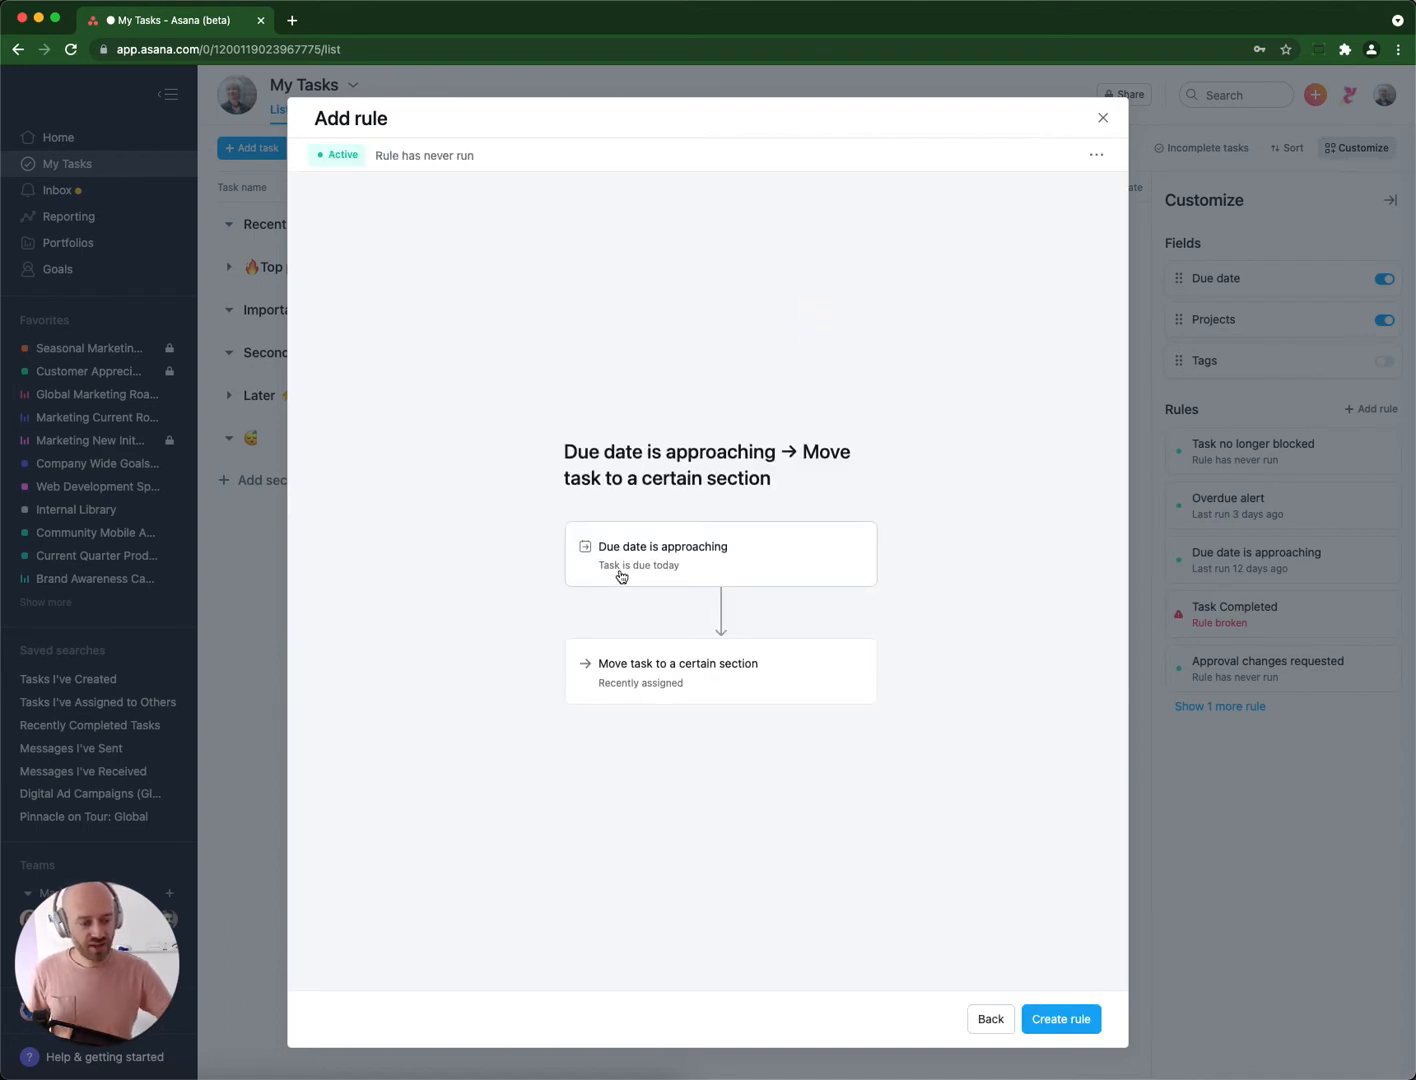
pyautogui.click(667, 685)
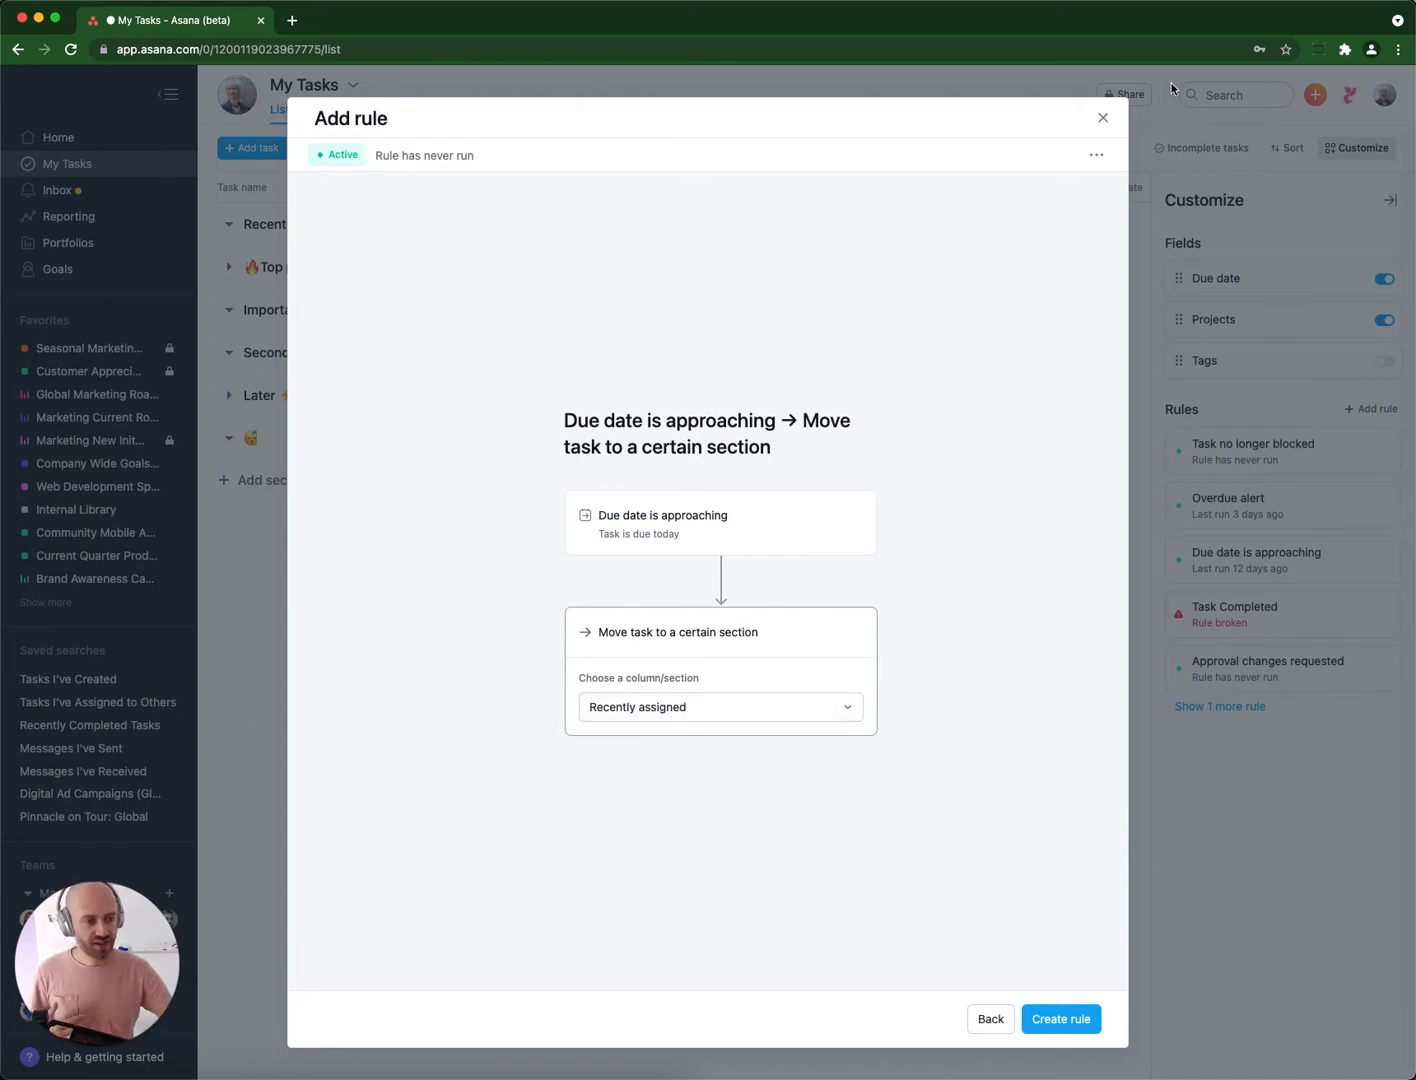
pyautogui.click(1103, 118)
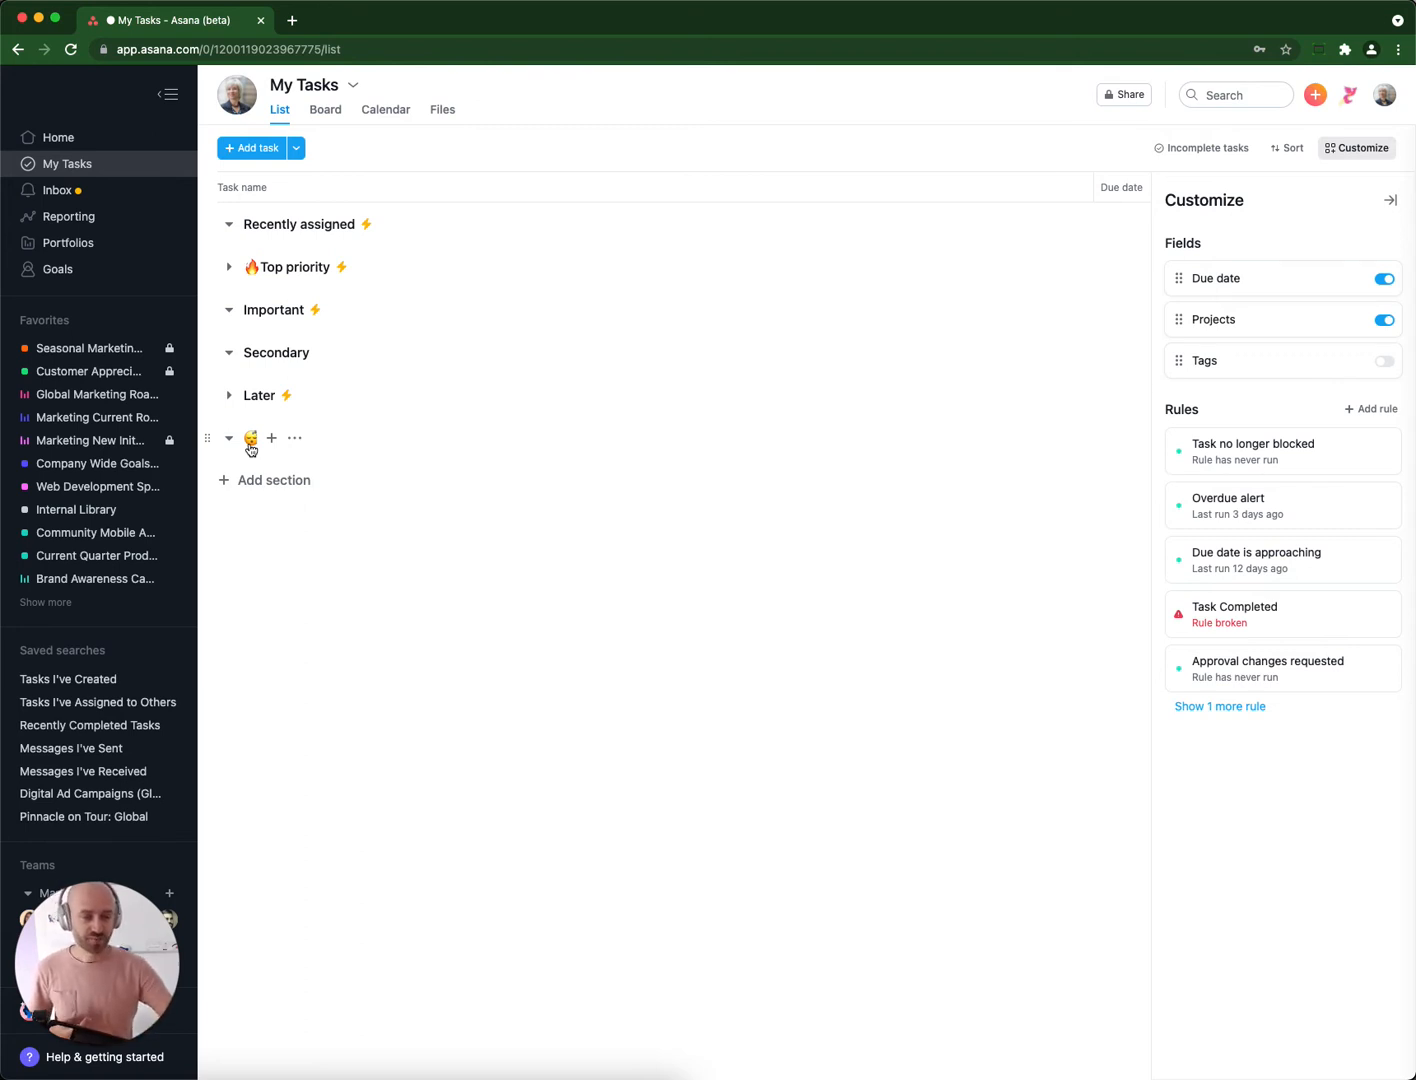
# Start a custom rule triggered when a task is added to the 😴 section.
pyautogui.click(1378, 413)
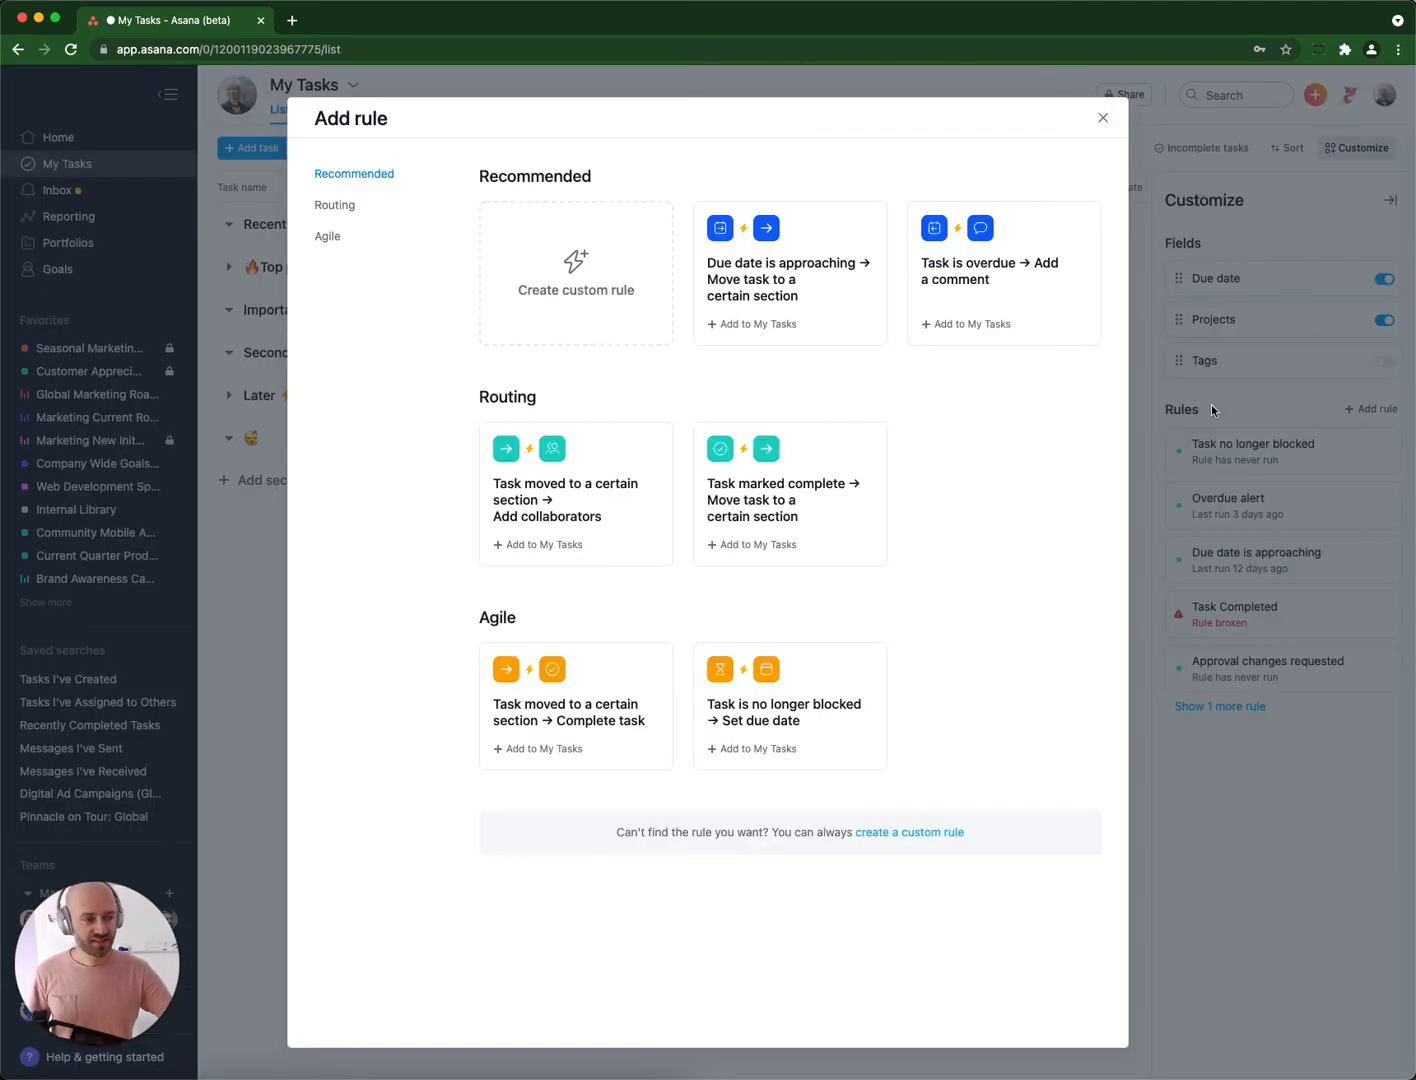
pyautogui.click(584, 302)
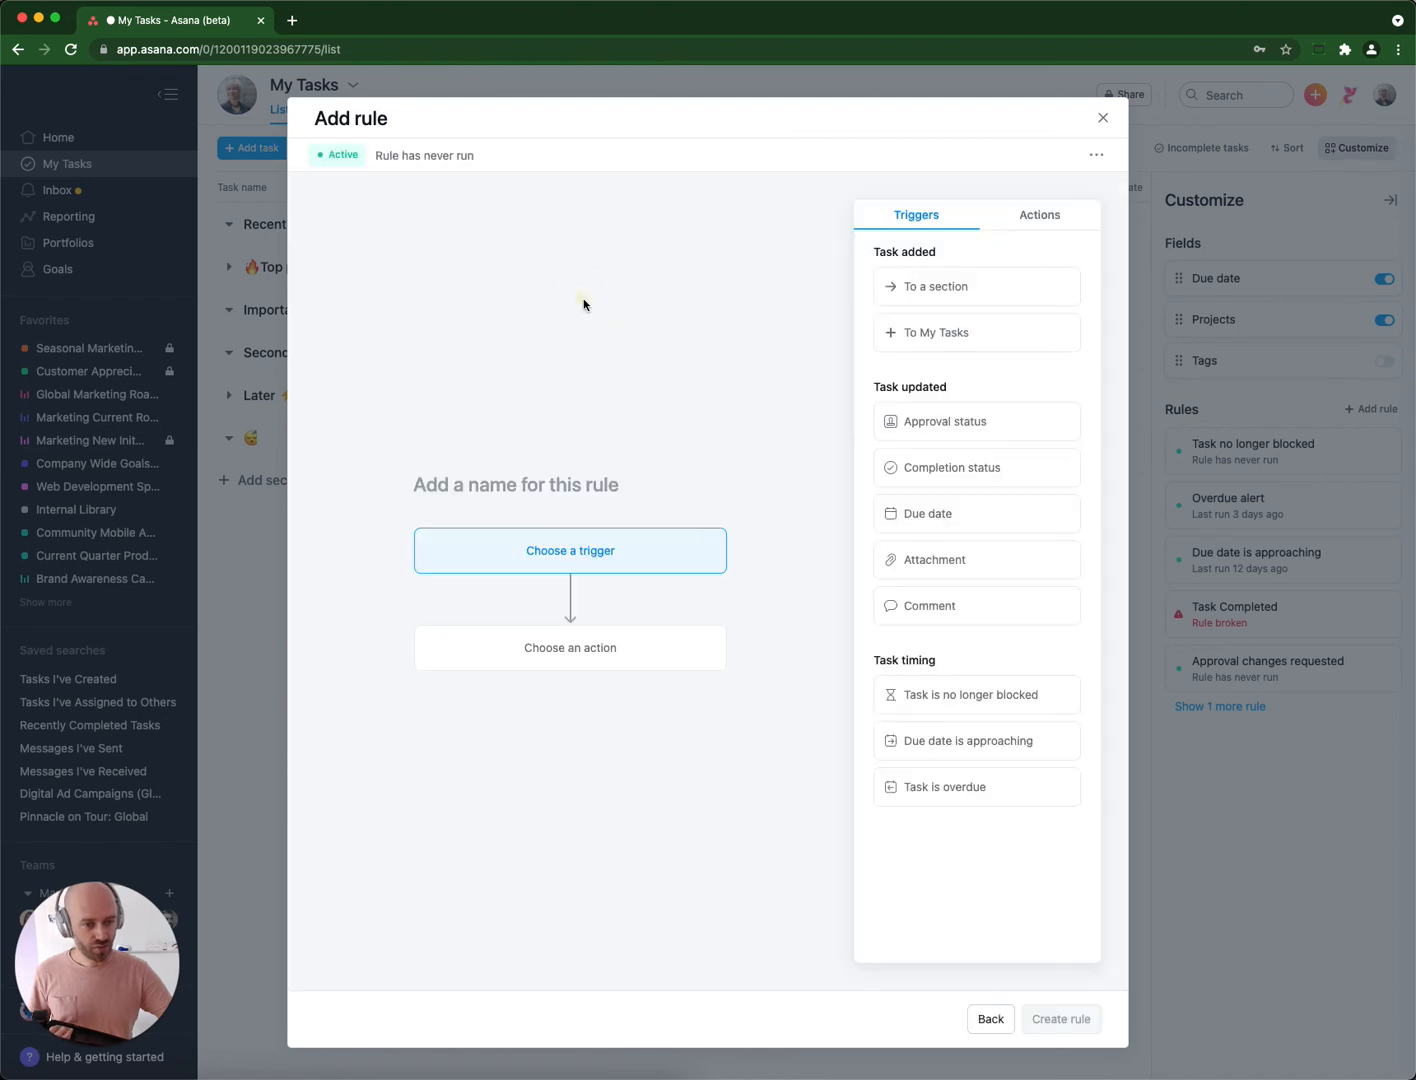
pyautogui.click(958, 289)
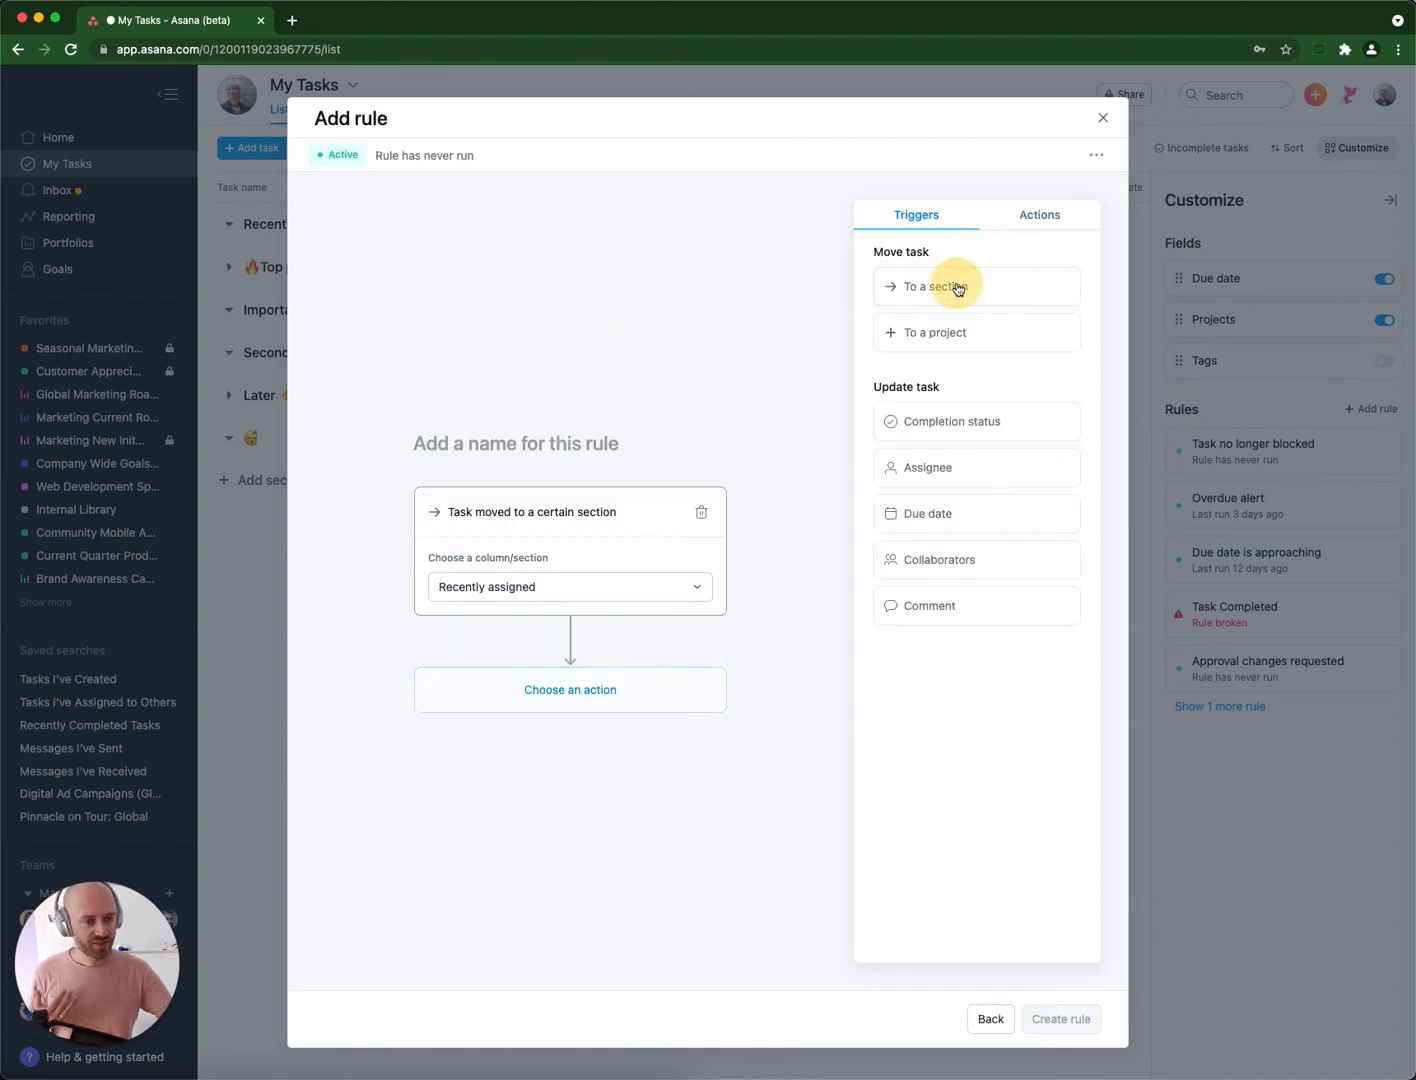
pyautogui.click(540, 588)
pyautogui.click(490, 778)
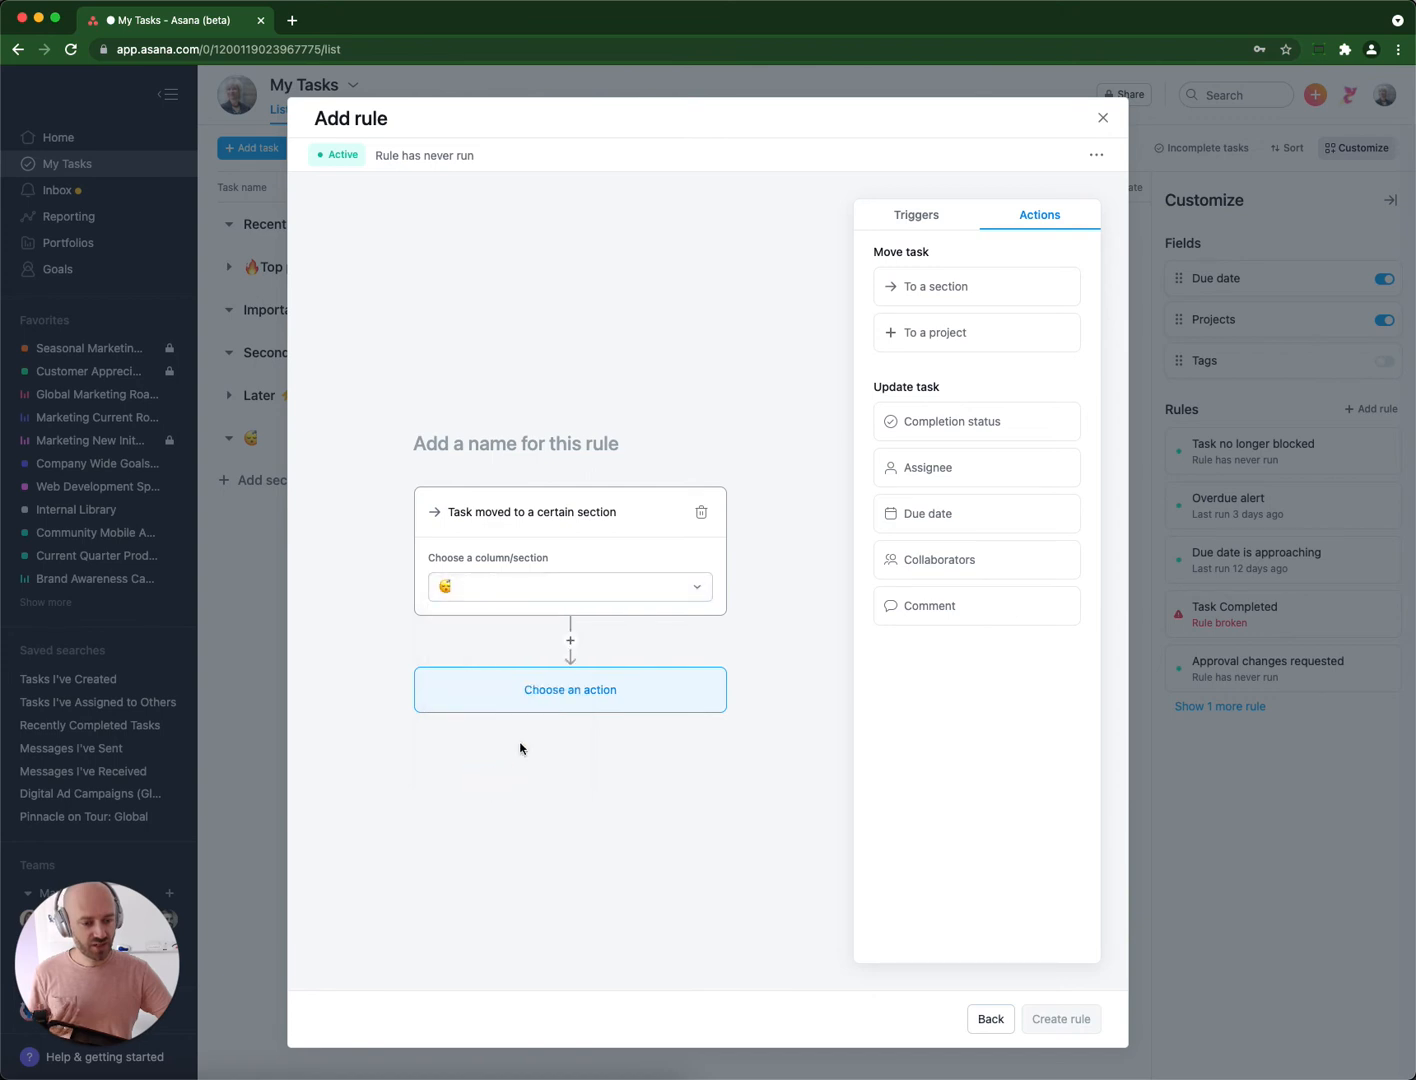
# Give the custom rule an action that moves the task to the Later section.
pyautogui.click(569, 691)
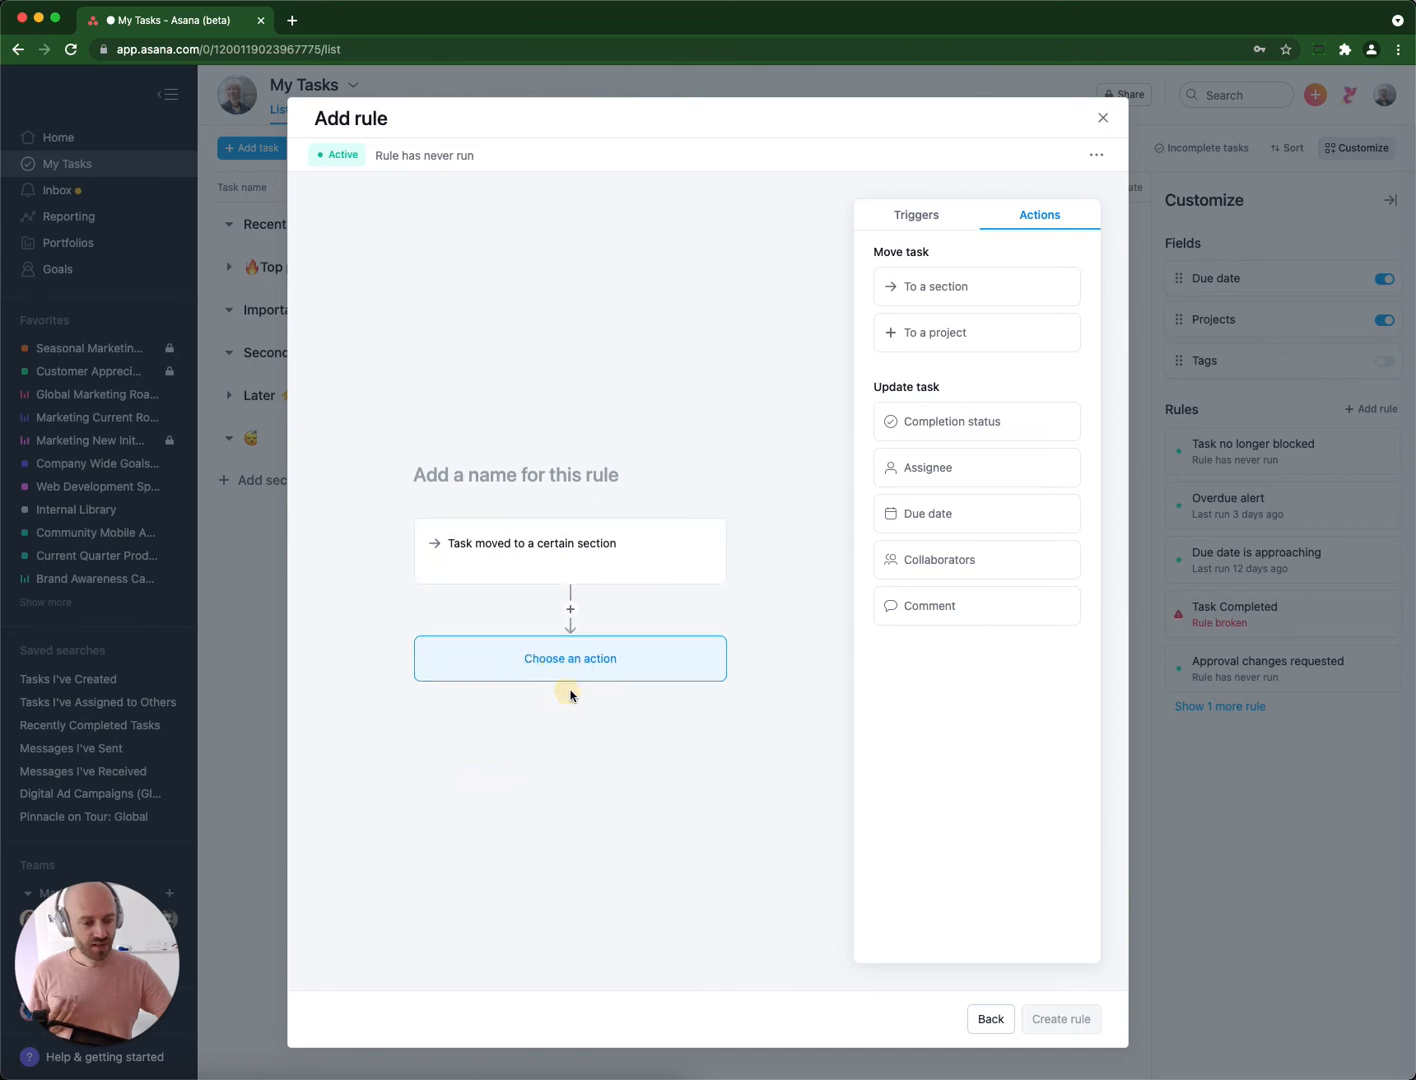
pyautogui.click(937, 288)
pyautogui.click(572, 697)
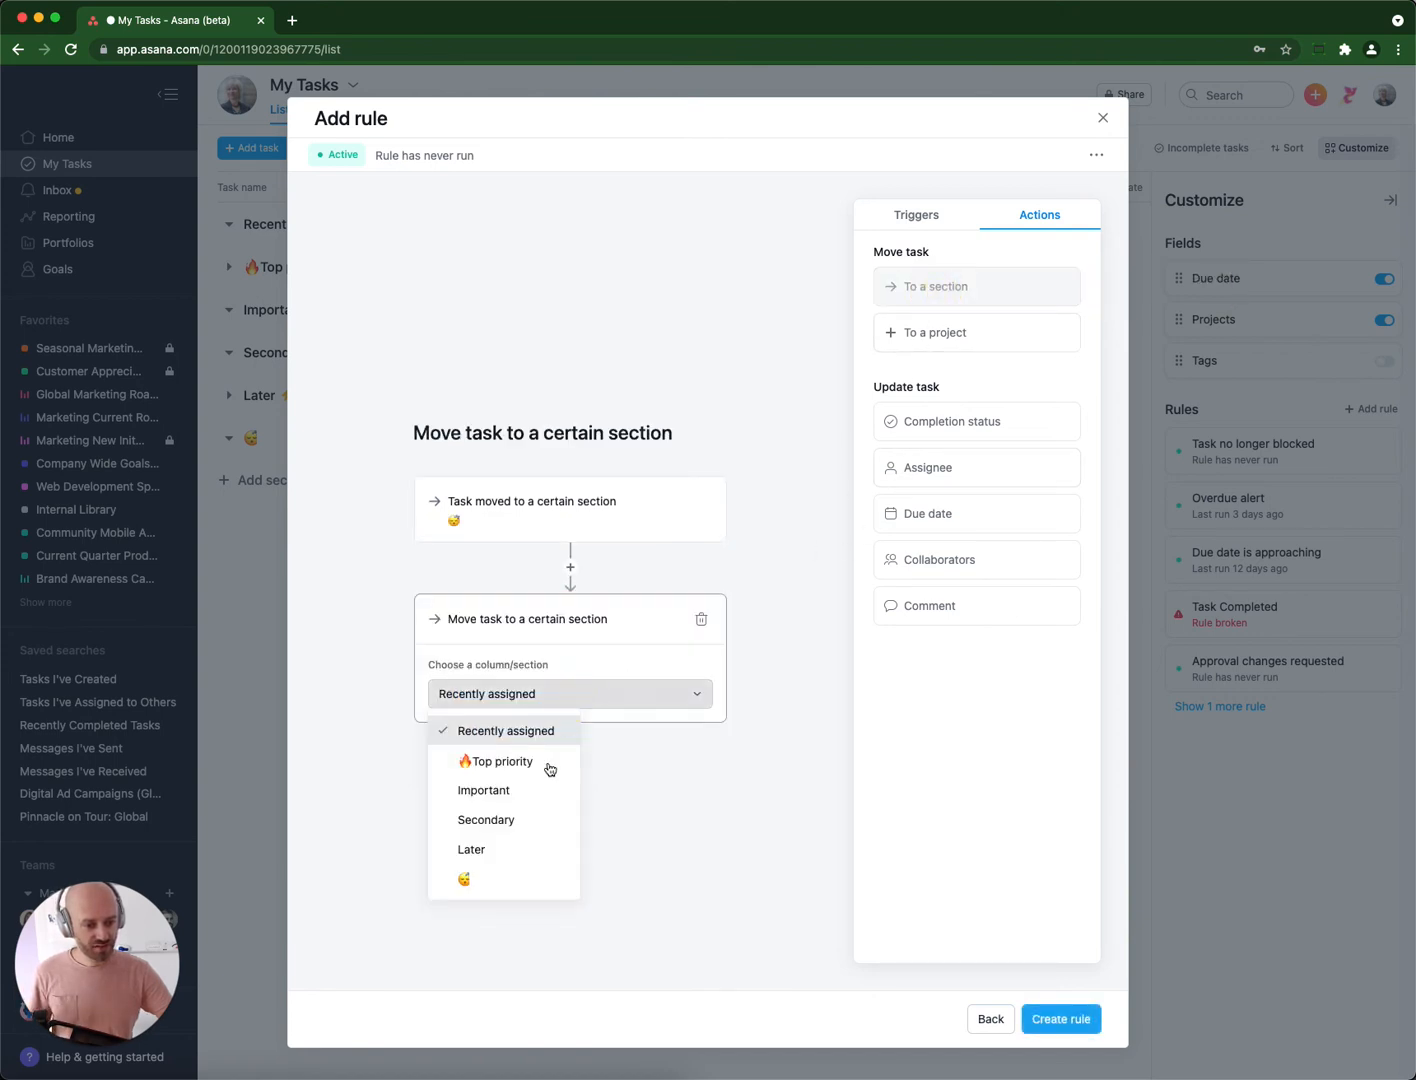
pyautogui.click(511, 853)
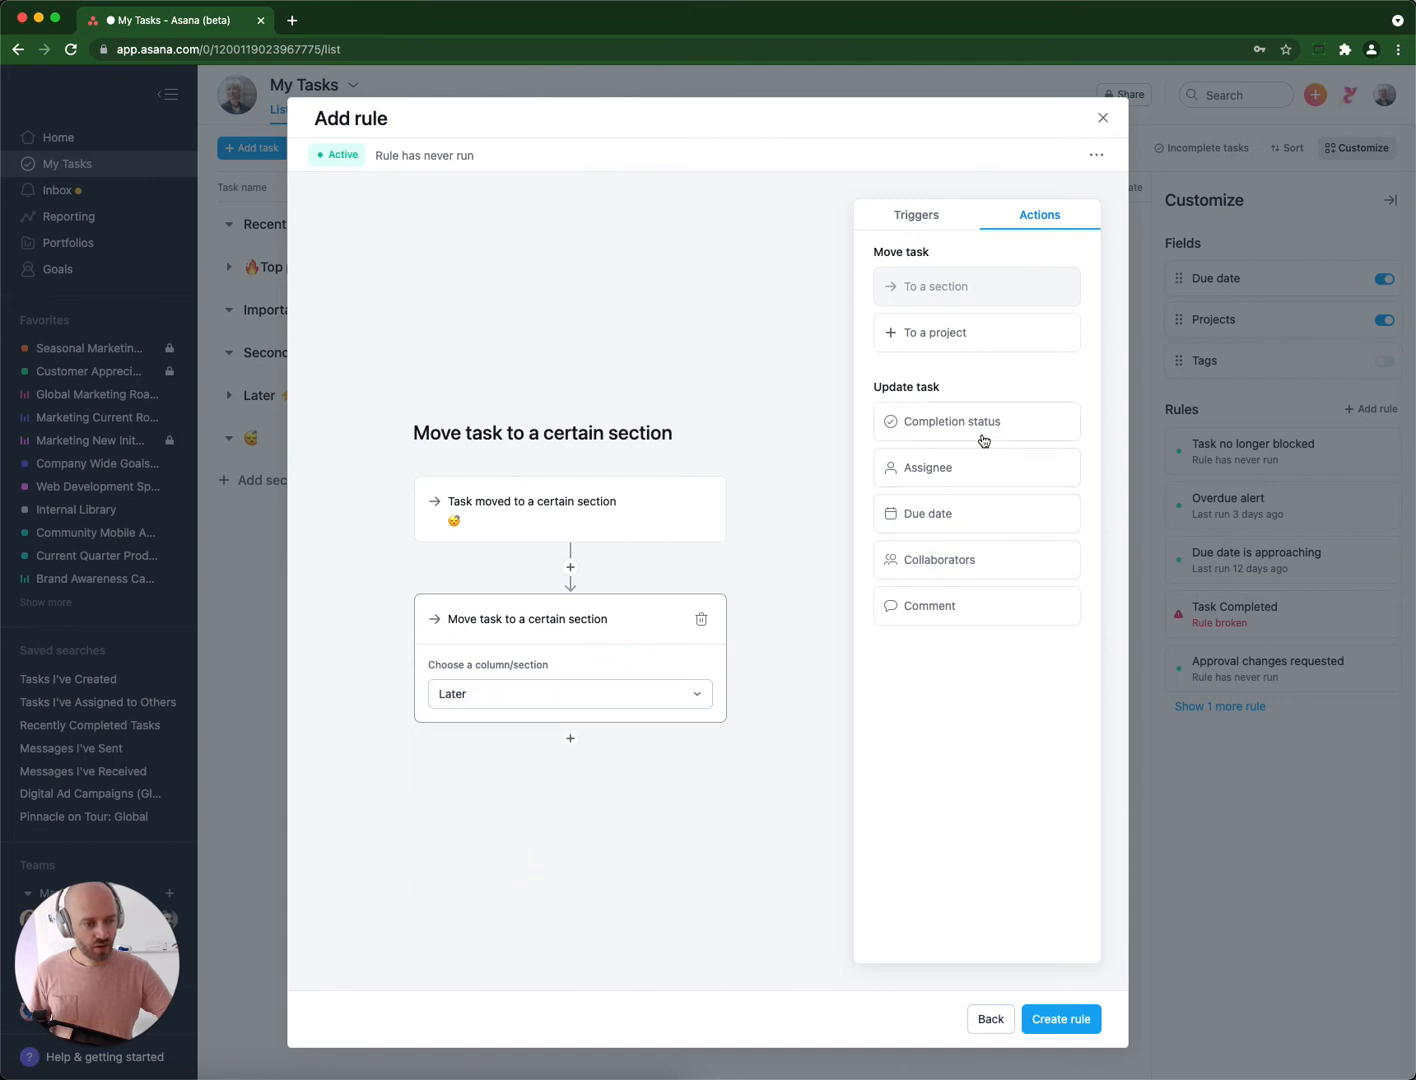
# Add an action setting the due date 3 days in the future and create the rule.
pyautogui.click(951, 516)
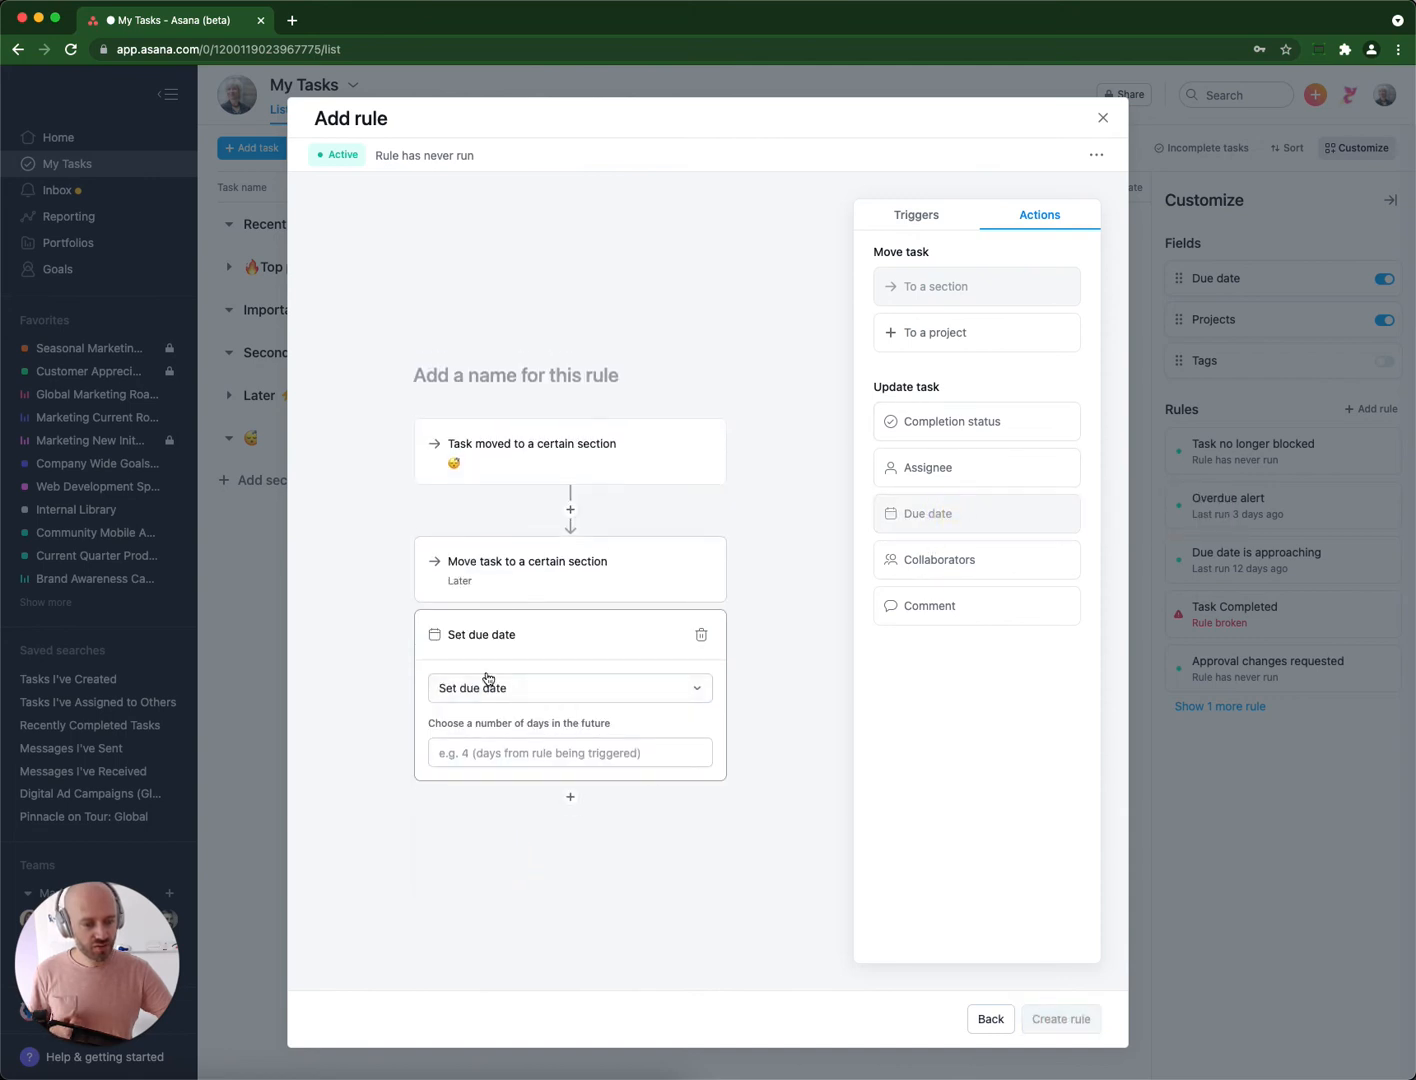
pyautogui.click(495, 755)
pyautogui.write('3')
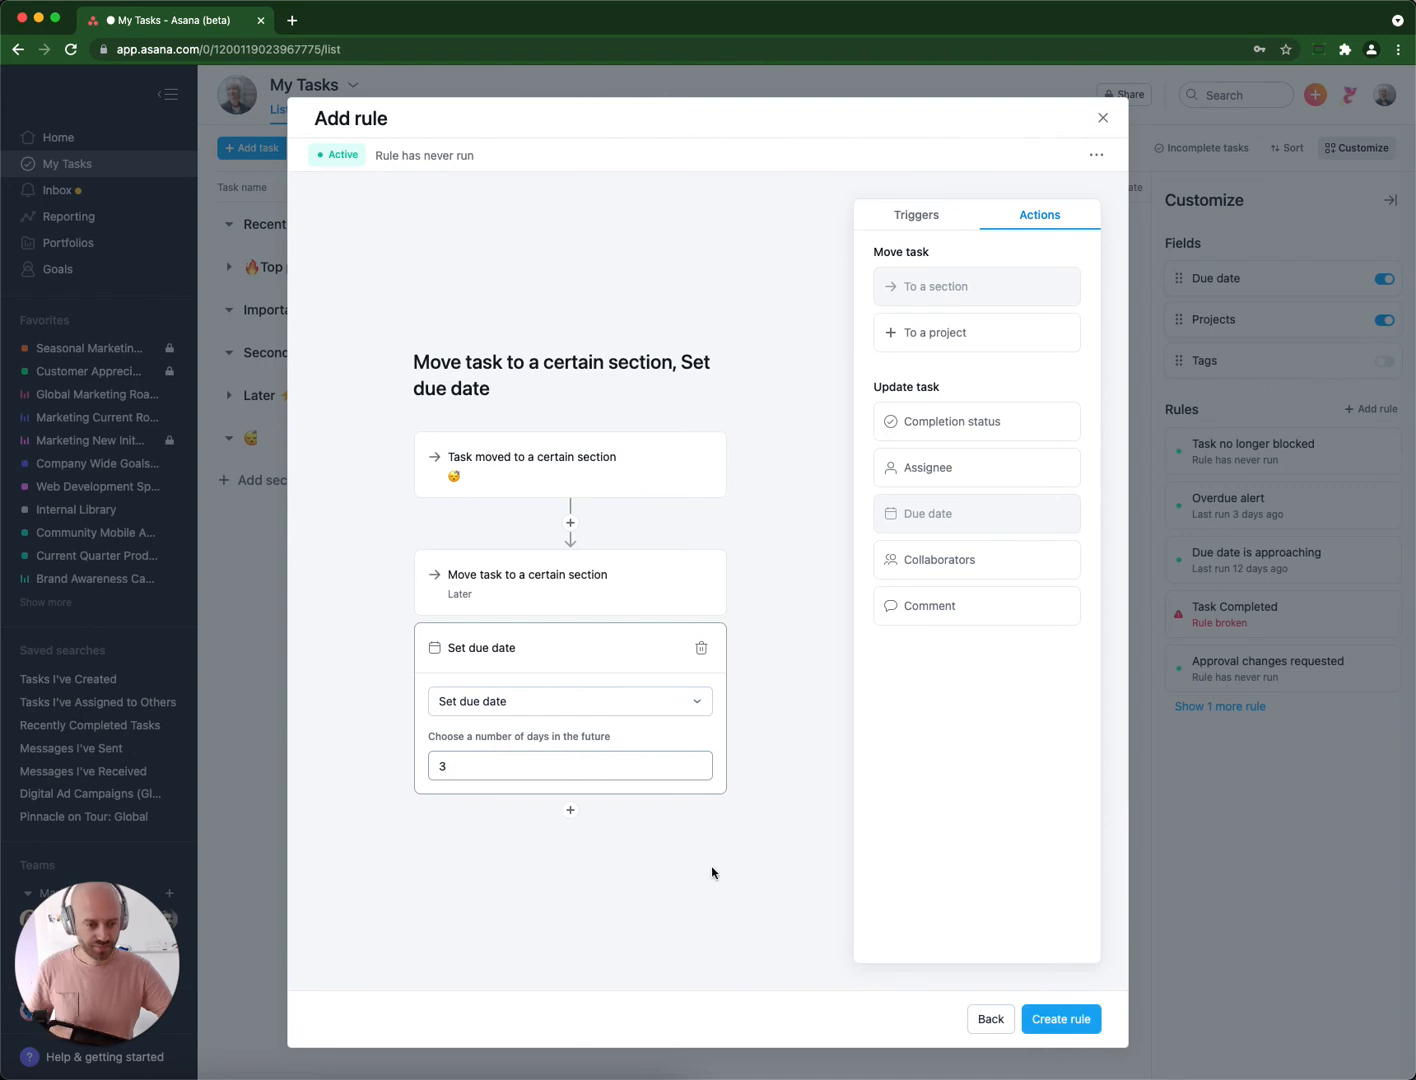
pyautogui.click(770, 886)
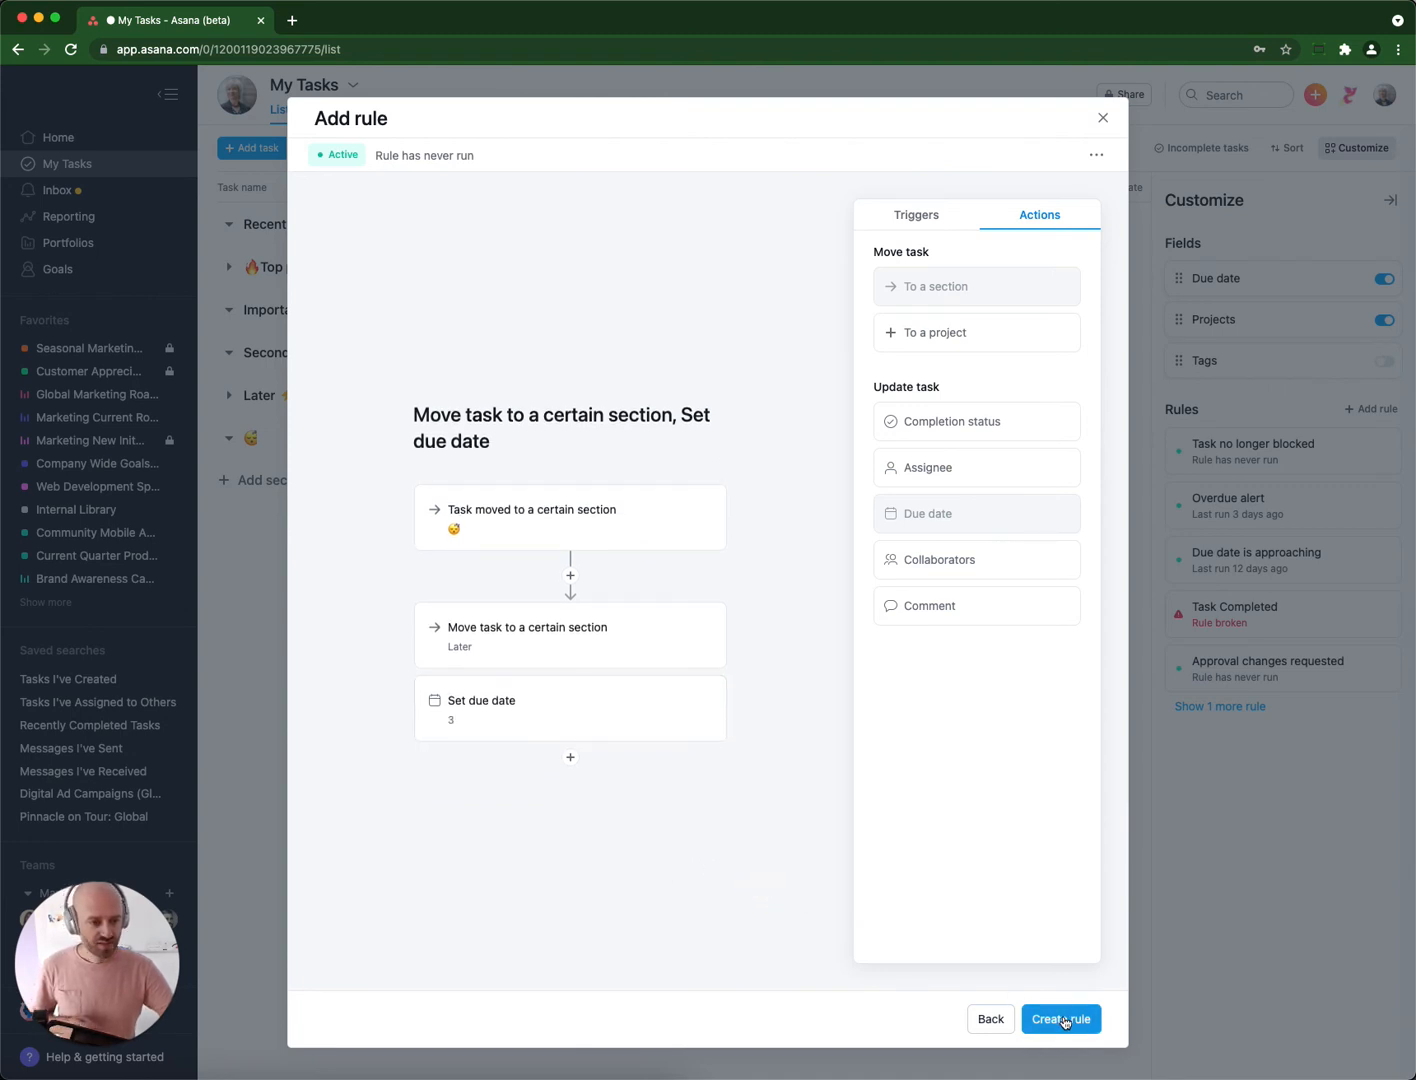
pyautogui.click(1062, 1018)
# Add a task named "Record a video" to the Recently assigned section.
pyautogui.click(277, 228)
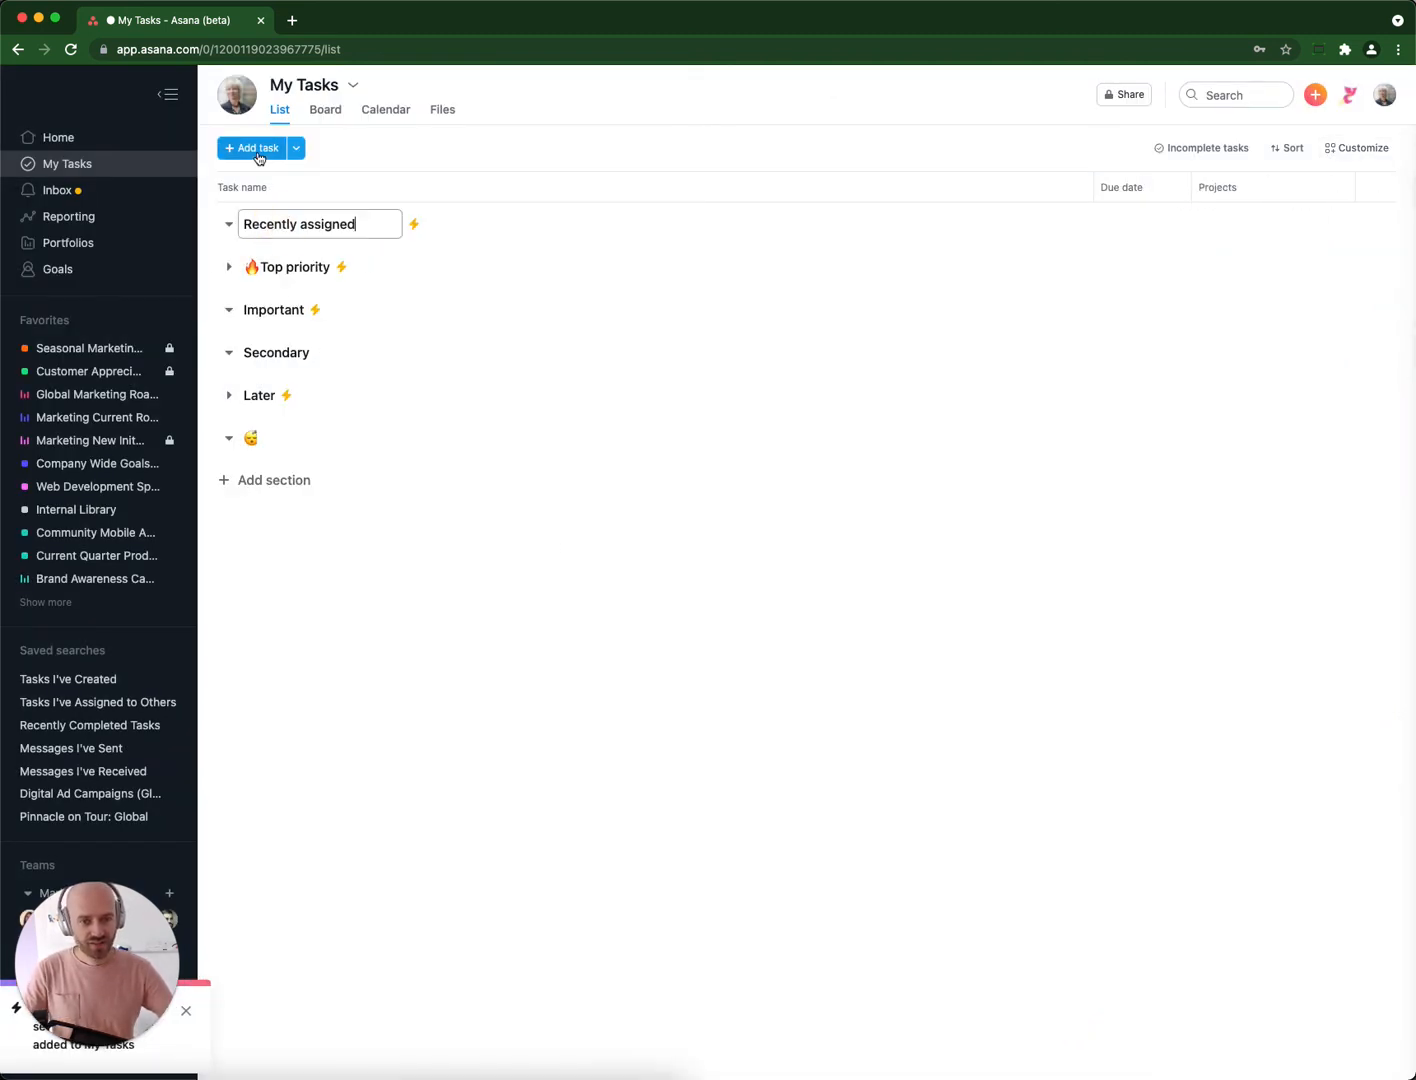
pyautogui.click(259, 152)
pyautogui.write('Record a video')
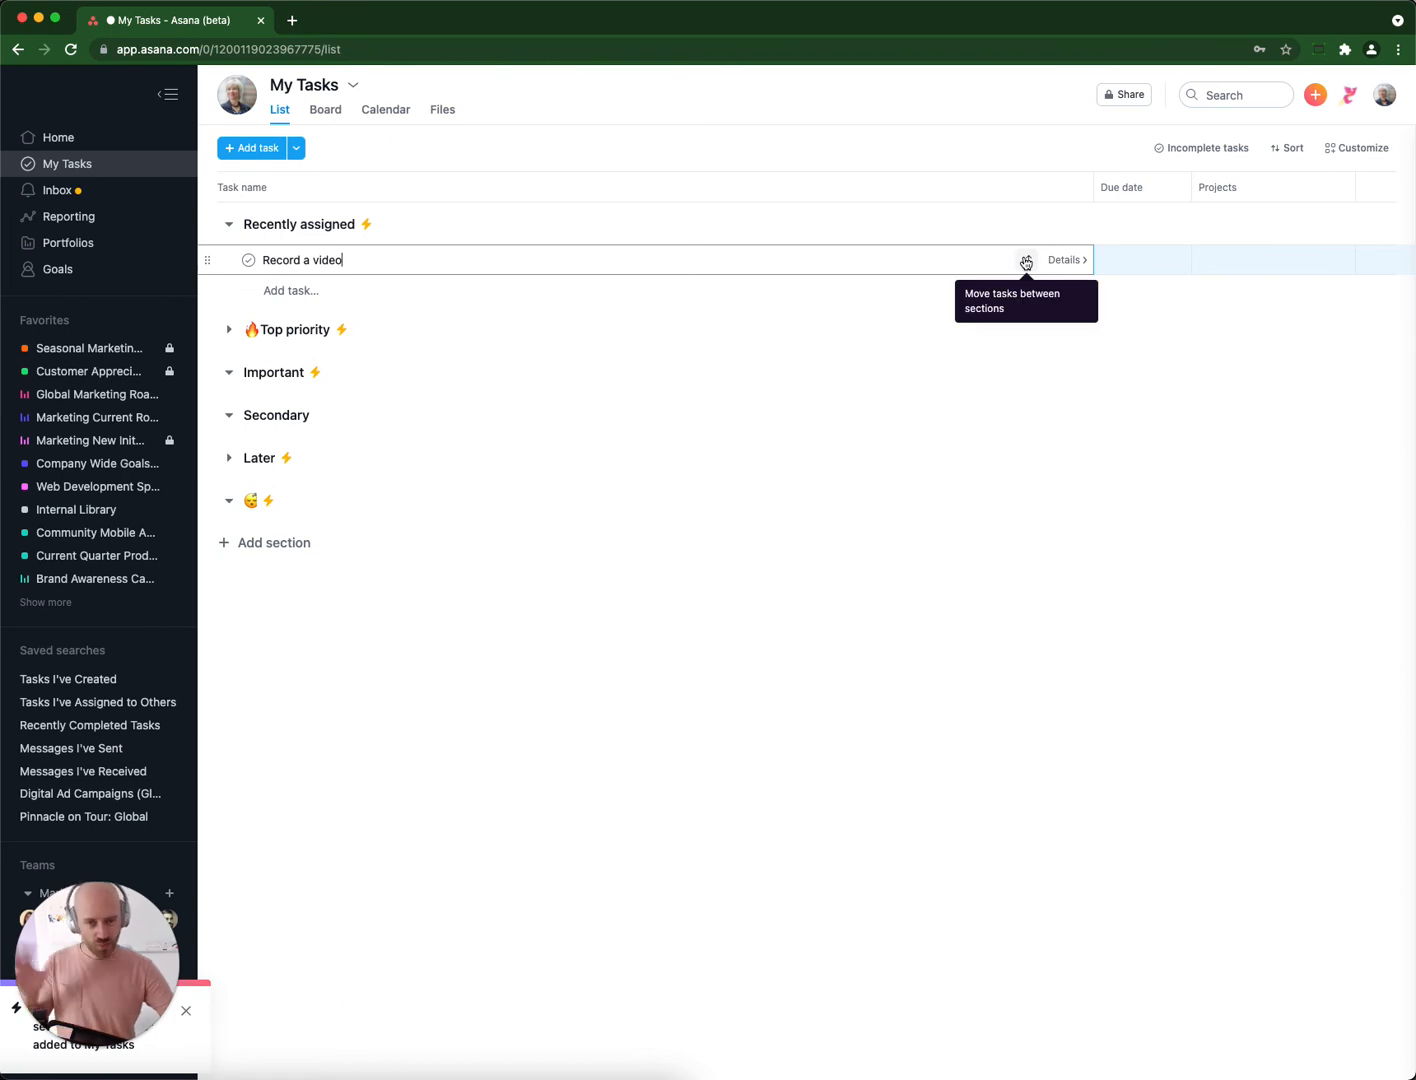
# Move the "Record a video" task to the 😴 section and open its details.
pyautogui.click(1026, 261)
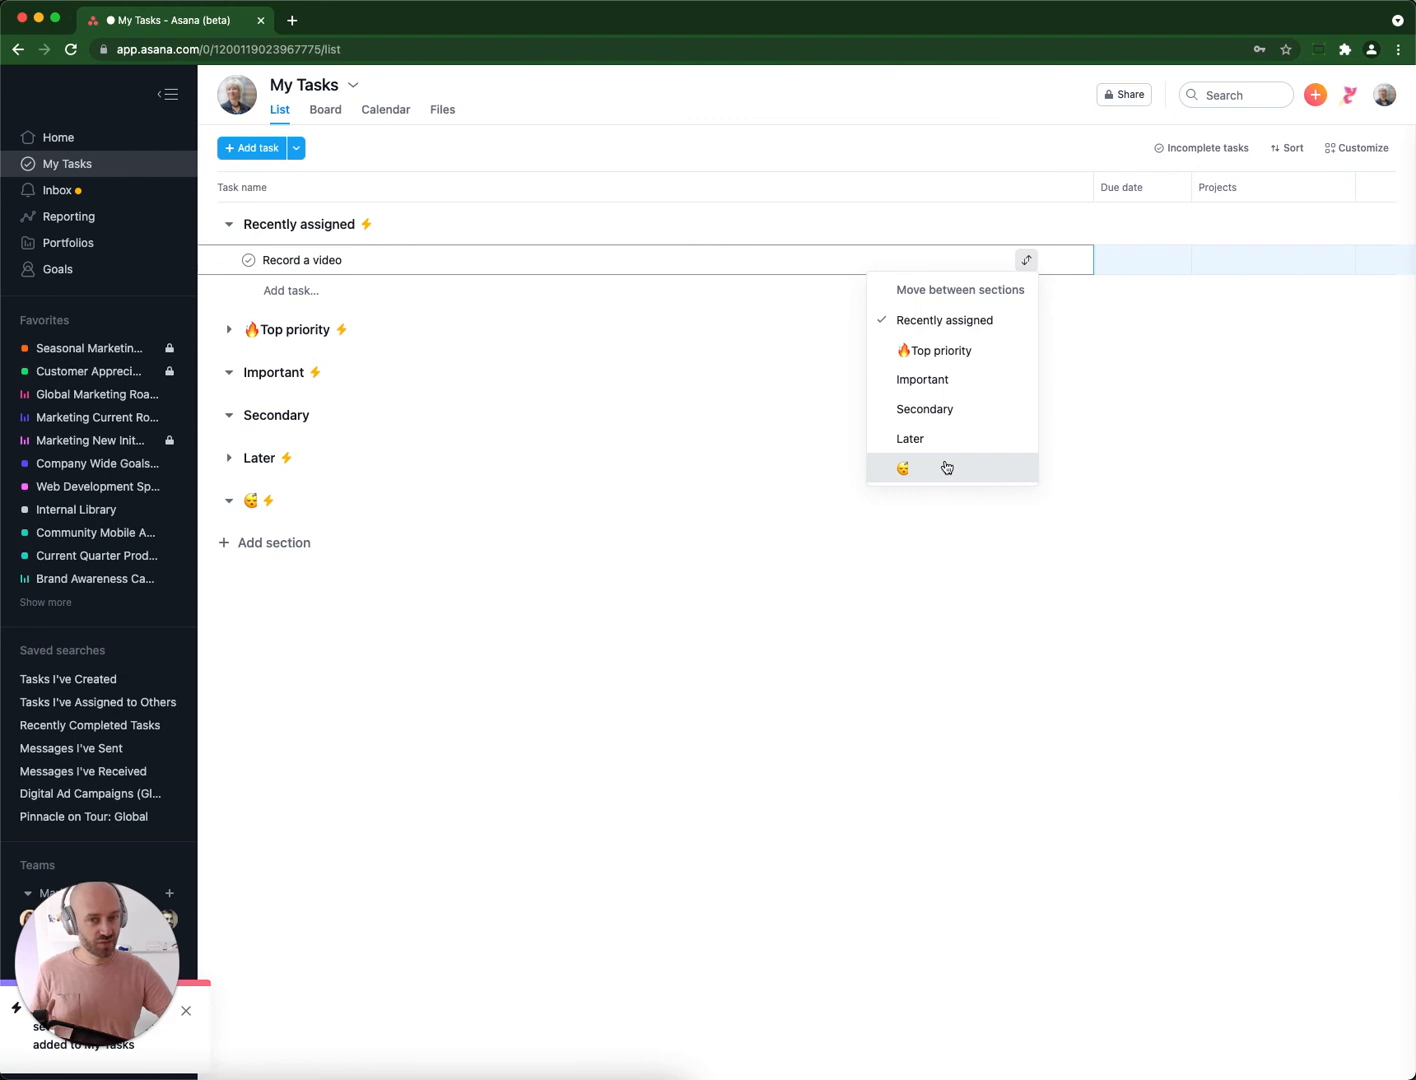
pyautogui.click(945, 467)
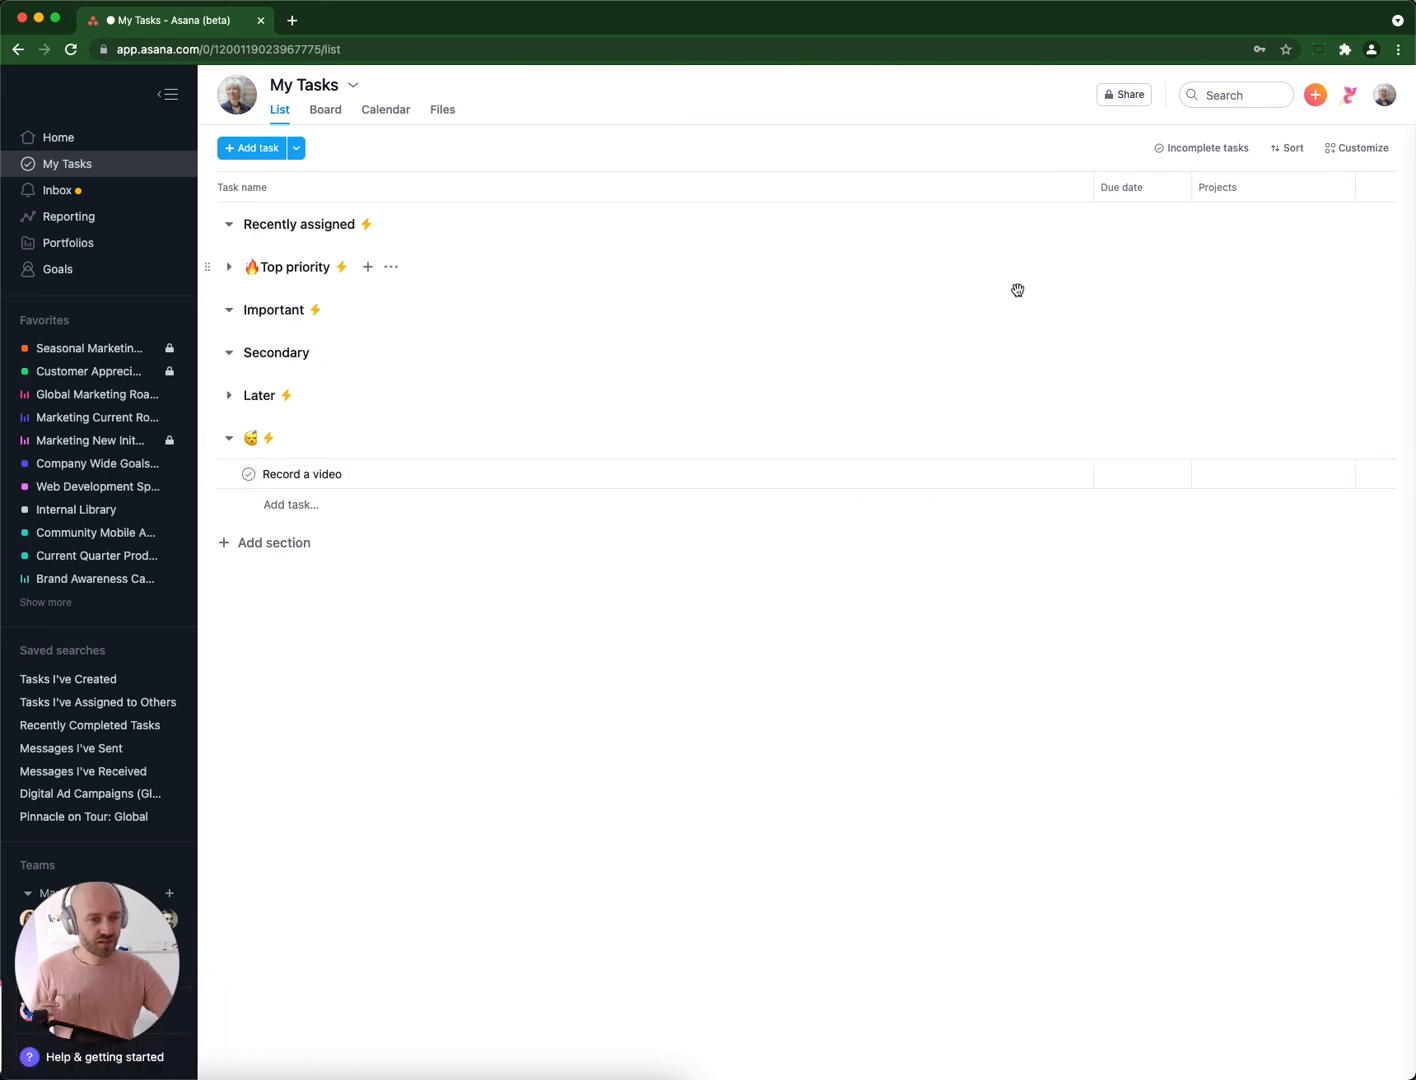
pyautogui.click(1057, 474)
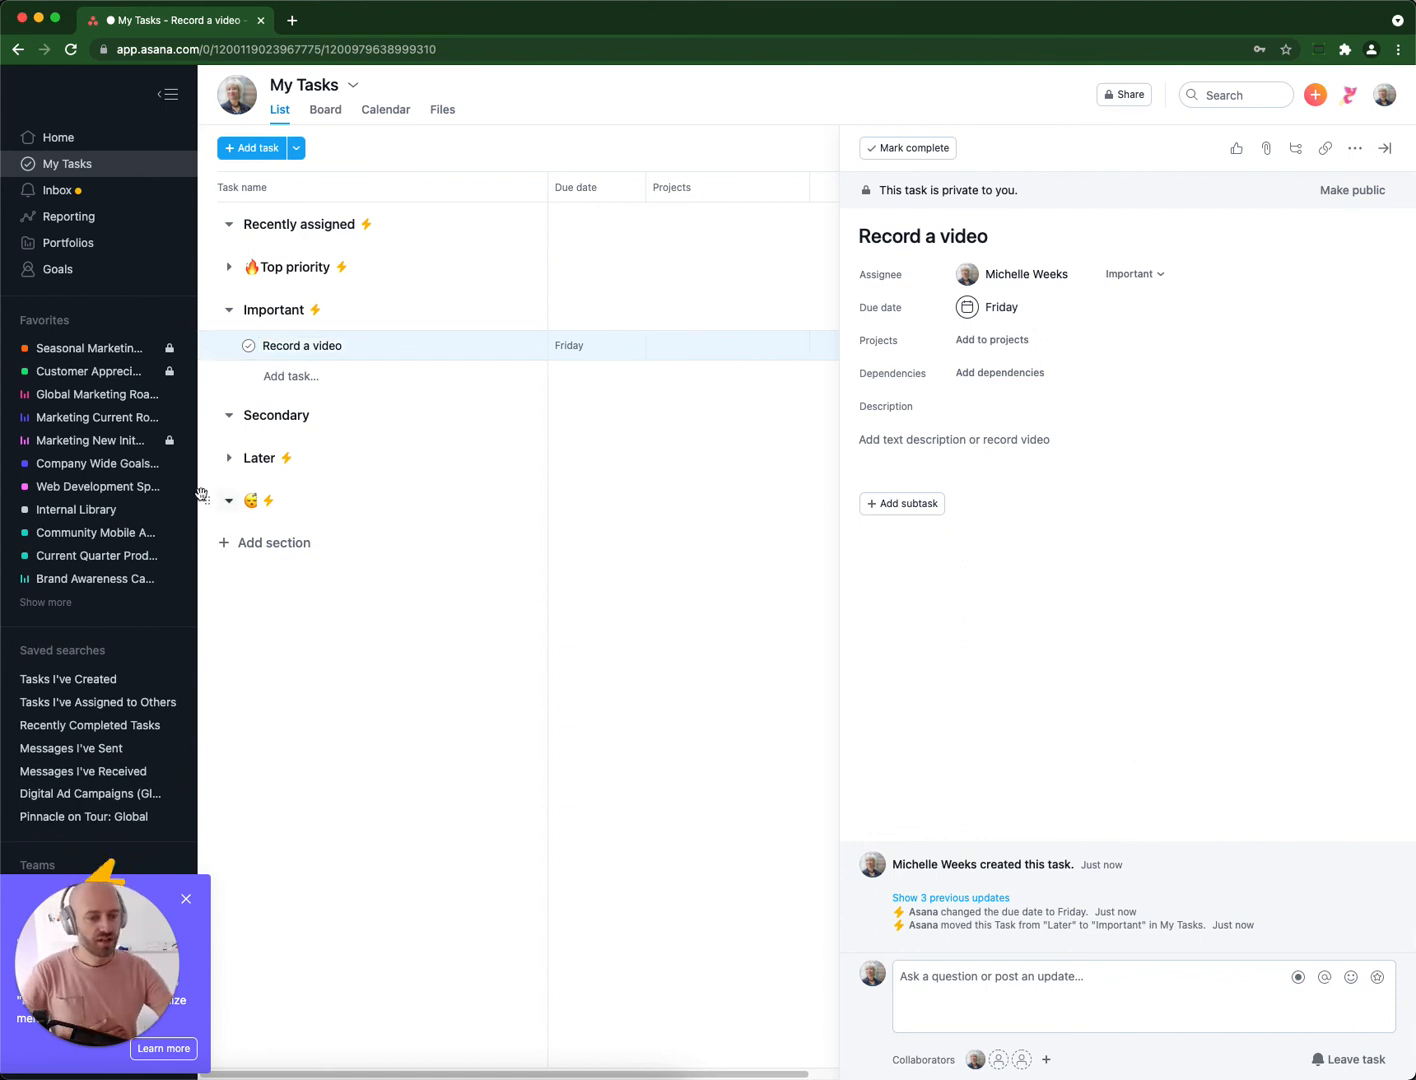
# Add a section named with three sleeping emojis 😴😴😴 and place it last, below the 😴 section.
pyautogui.click(254, 505)
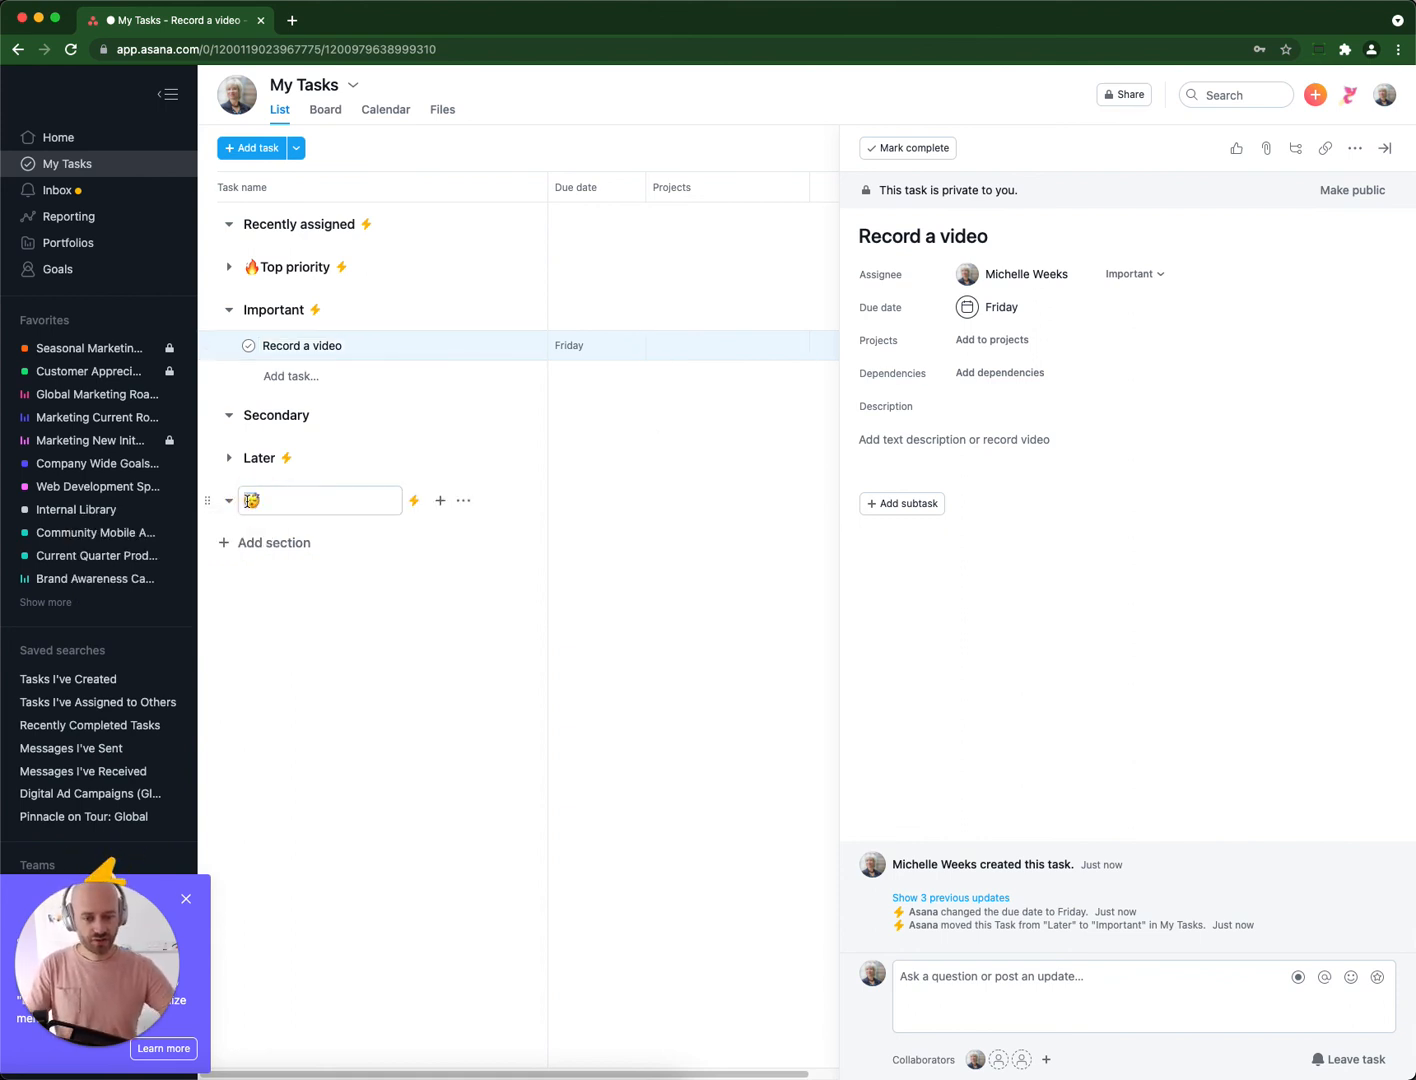
pyautogui.hotkey('Tab', 'n')
pyautogui.press('super+v')
pyautogui.press('super+v')
pyautogui.press('super+v')
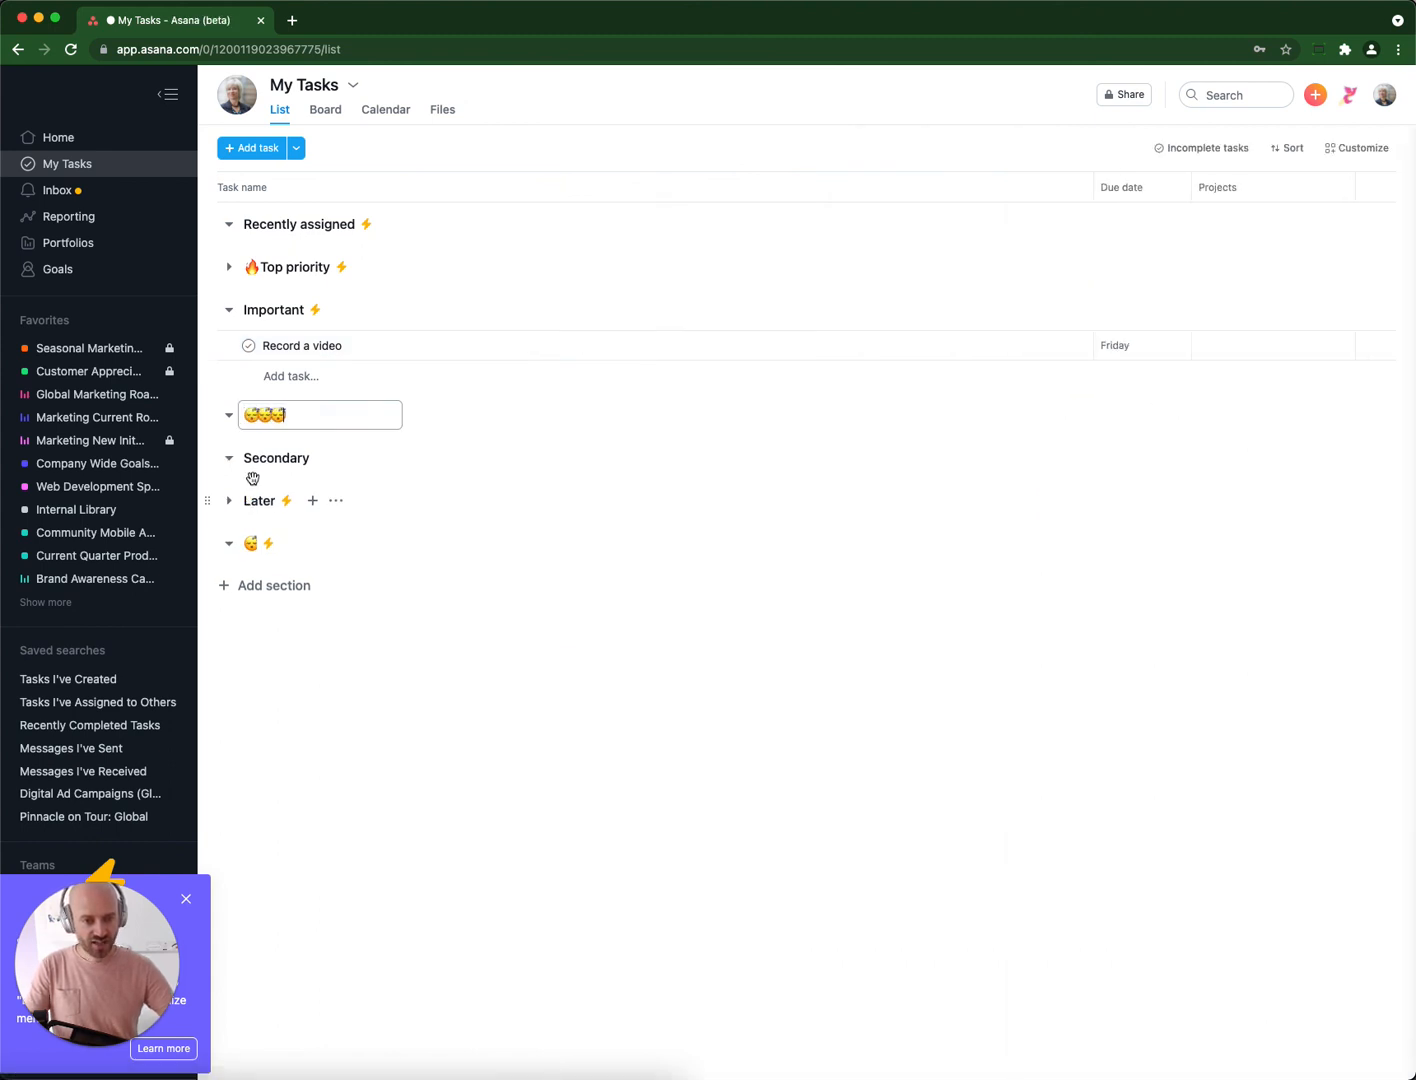
pyautogui.moveTo(209, 414); pyautogui.dragTo(230, 546)
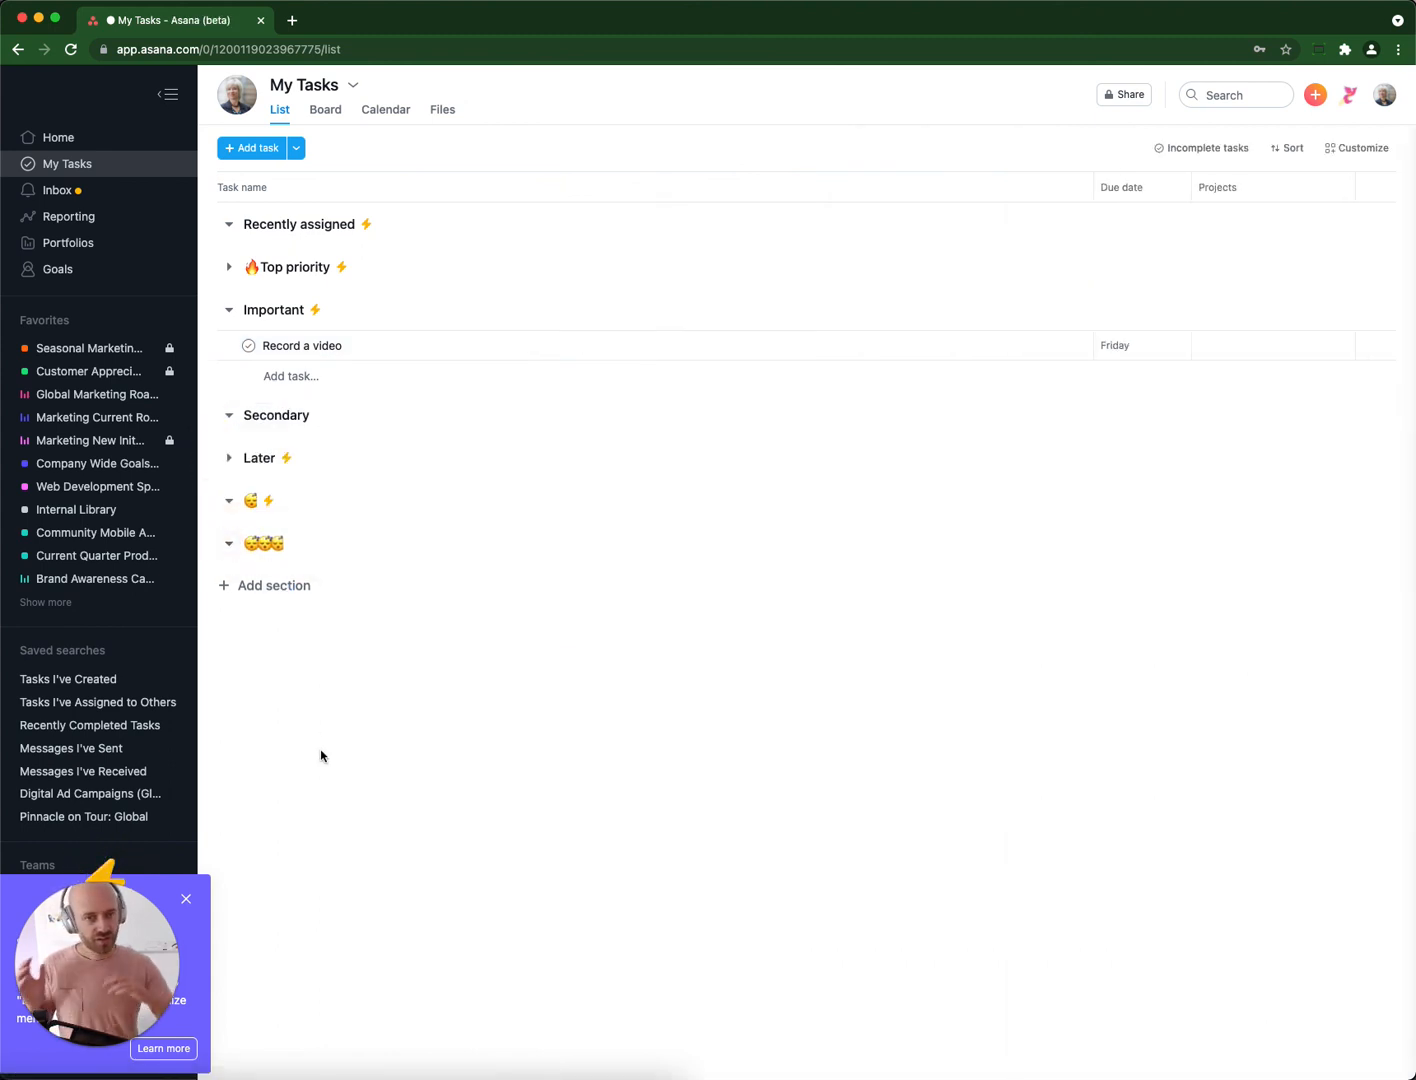